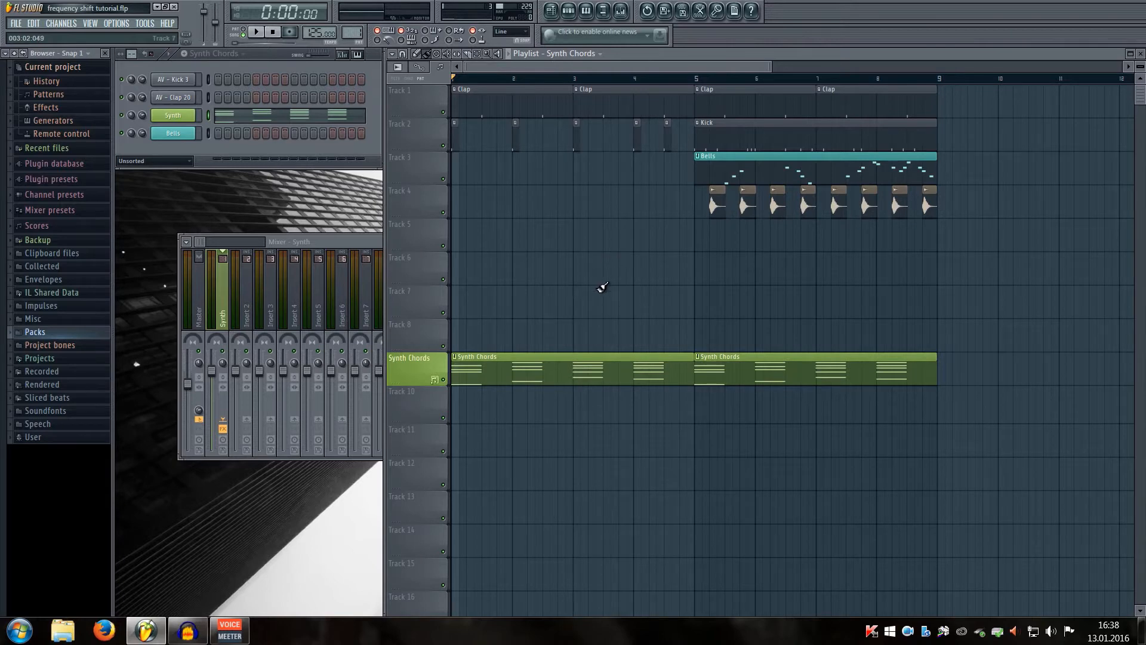
Step: Inspect the Synth channel's Nexus preset, then close the plugin and its channel settings
{"action": "scroll", "coordinate": [602, 287], "scroll_direction": "down", "scroll_amount": 1}
{"action": "scroll", "coordinate": [602, 287], "scroll_direction": "up", "scroll_amount": 1}
{"action": "left_click_drag", "start_coordinate": [774, 69], "coordinate": [738, 70]}
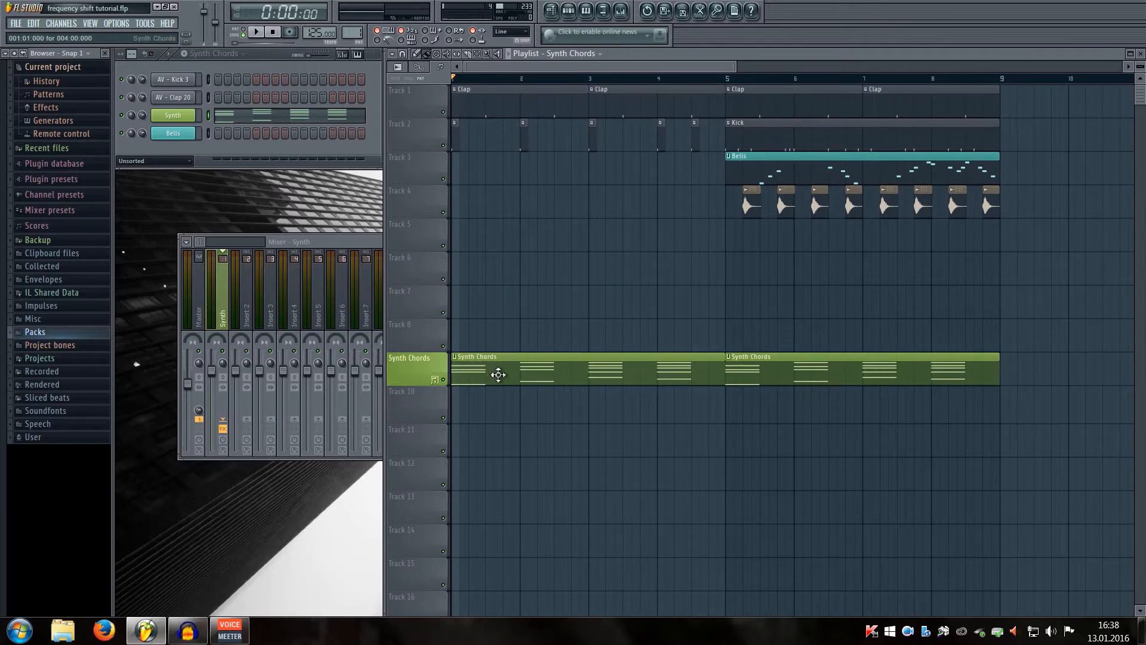
{"action": "left_click", "coordinate": [179, 120]}
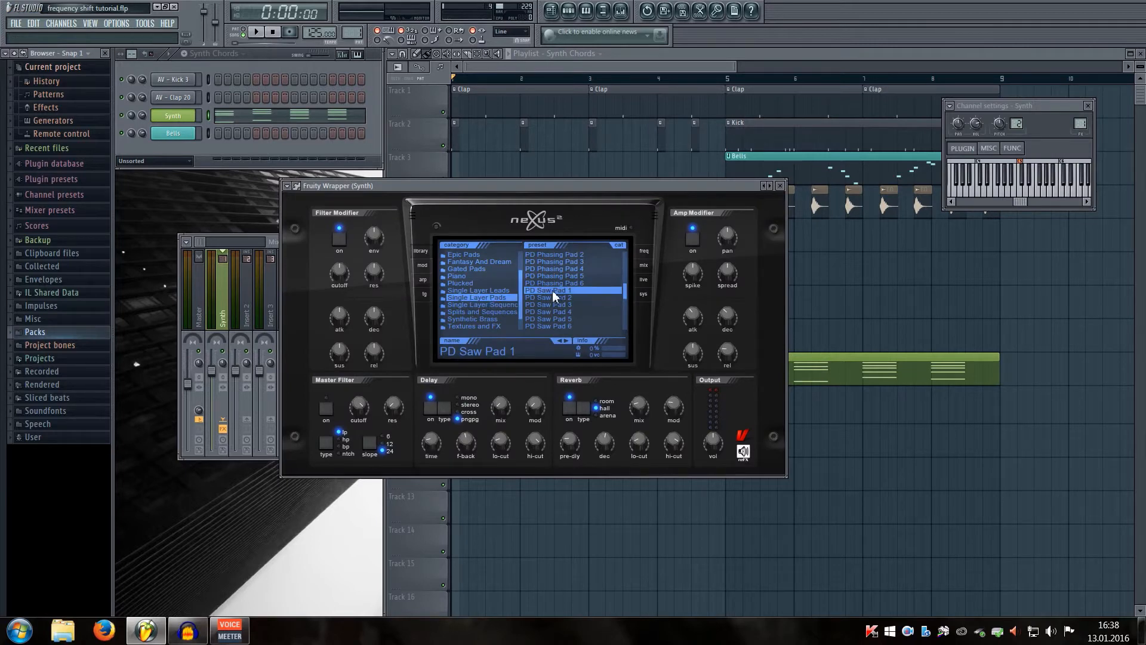
{"action": "left_click", "coordinate": [780, 185]}
{"action": "left_click", "coordinate": [1087, 106]}
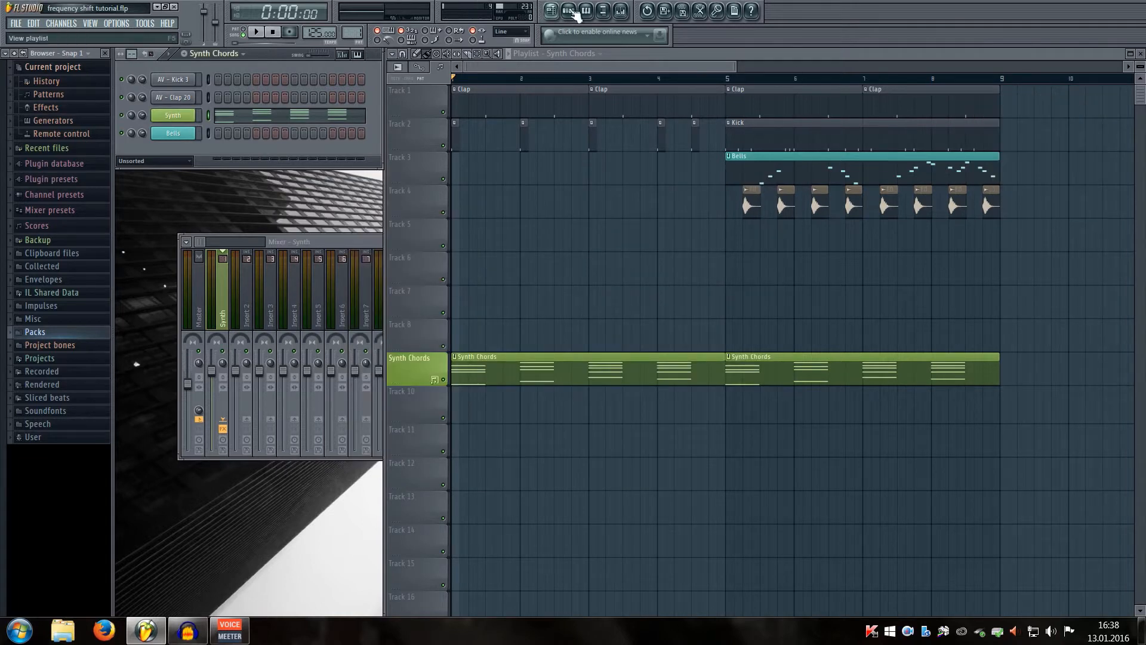
Step: Inspect the Fruity Free Filter settings on the Synth mixer track, then close the filter and the mixer
{"action": "left_click", "coordinate": [620, 10]}
{"action": "left_click_drag", "start_coordinate": [332, 242], "coordinate": [360, 228]}
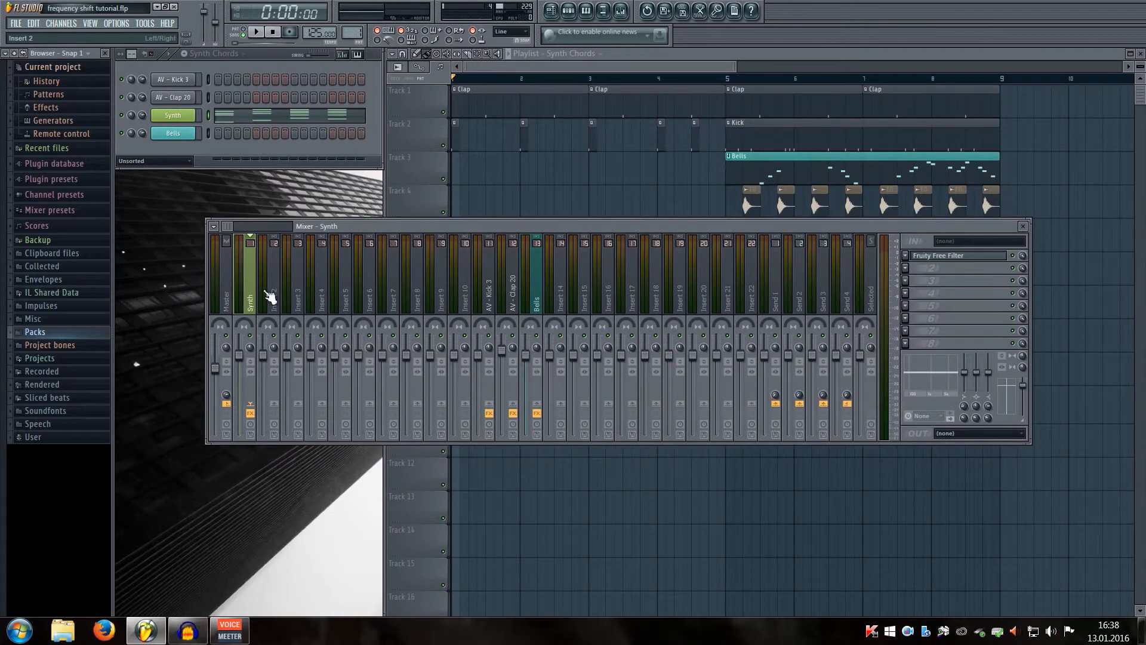
{"action": "left_click", "coordinate": [951, 259]}
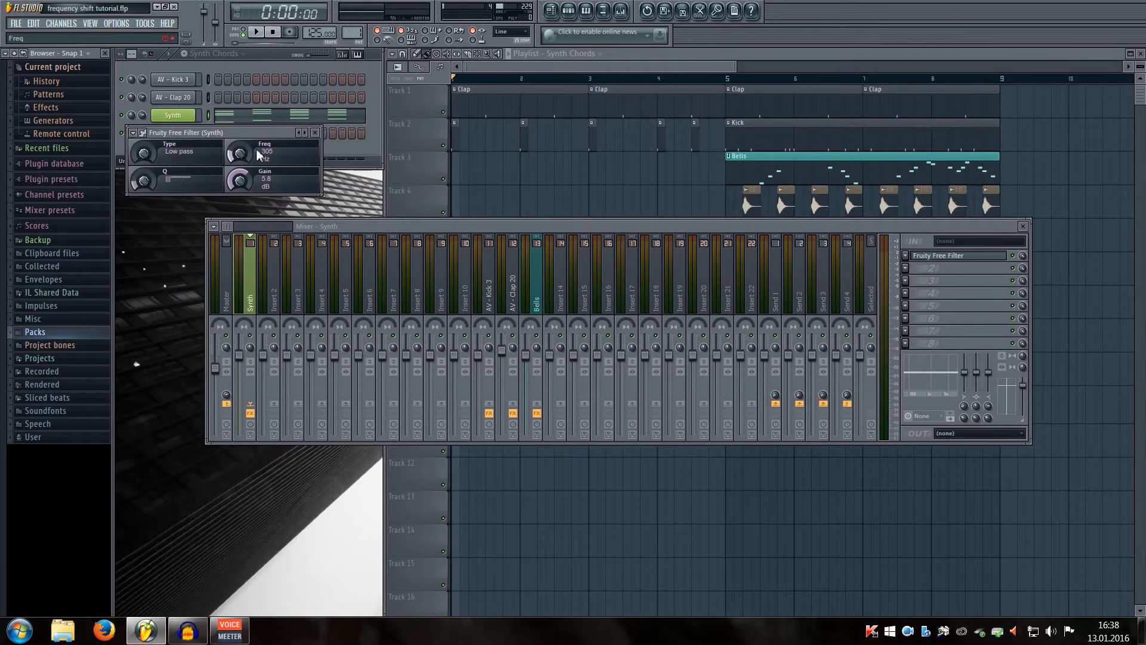
{"action": "left_click_drag", "start_coordinate": [246, 132], "coordinate": [285, 178]}
{"action": "left_click", "coordinate": [324, 167]}
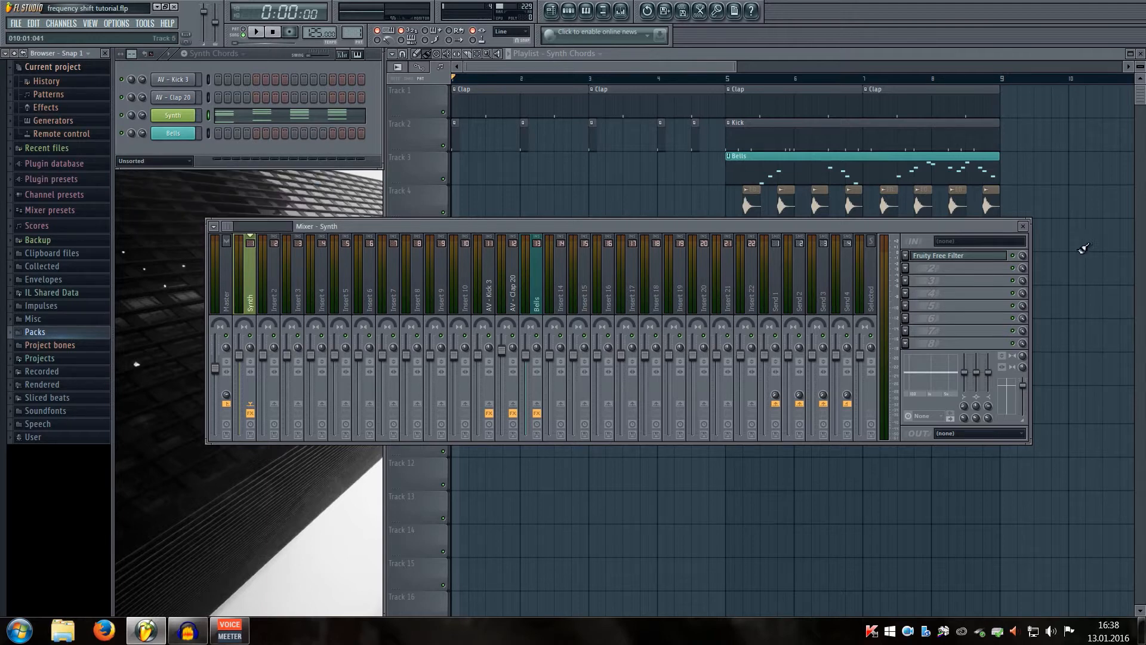
{"action": "left_click", "coordinate": [1026, 228]}
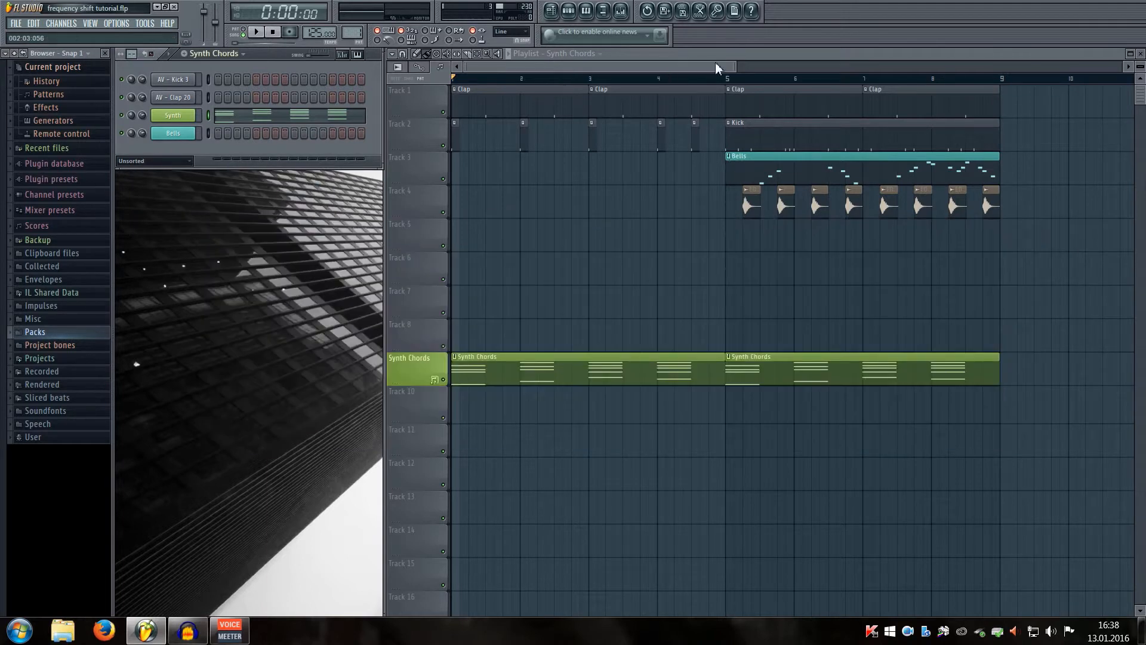
Step: Play the arrangement from the start to hear the unprocessed synth chords, then stop playback
{"action": "mouse_move", "coordinate": [739, 67]}
{"action": "left_mouse_down"}
{"action": "mouse_move", "coordinate": [637, 70]}
{"action": "mouse_move", "coordinate": [743, 68]}
{"action": "left_mouse_up"}
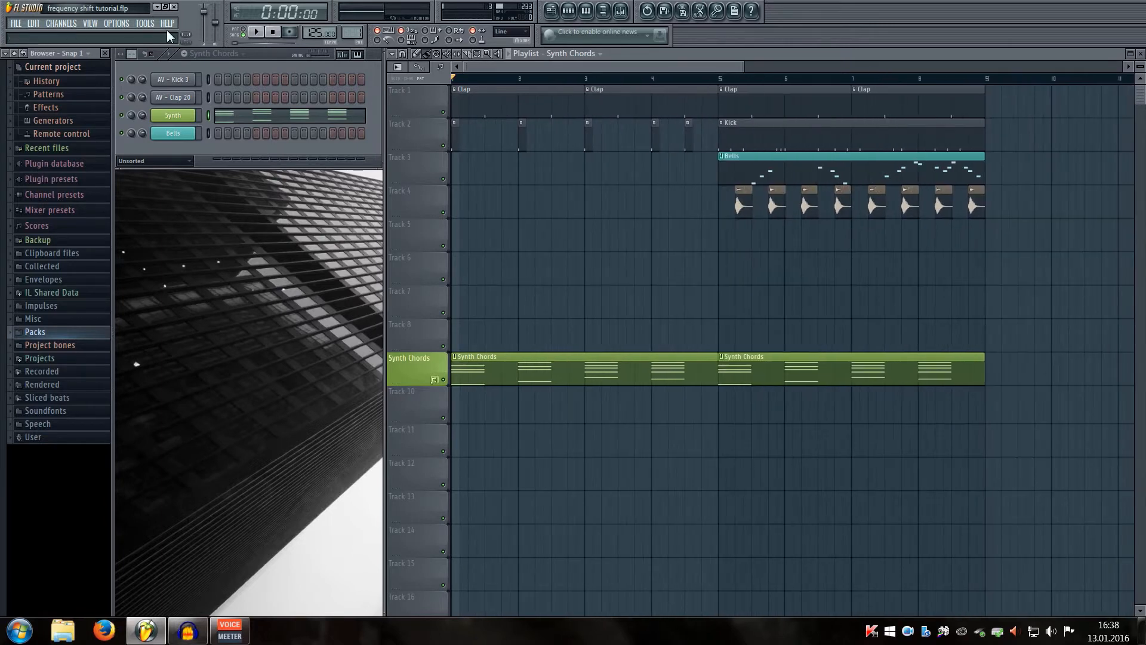
{"action": "left_click", "coordinate": [260, 33]}
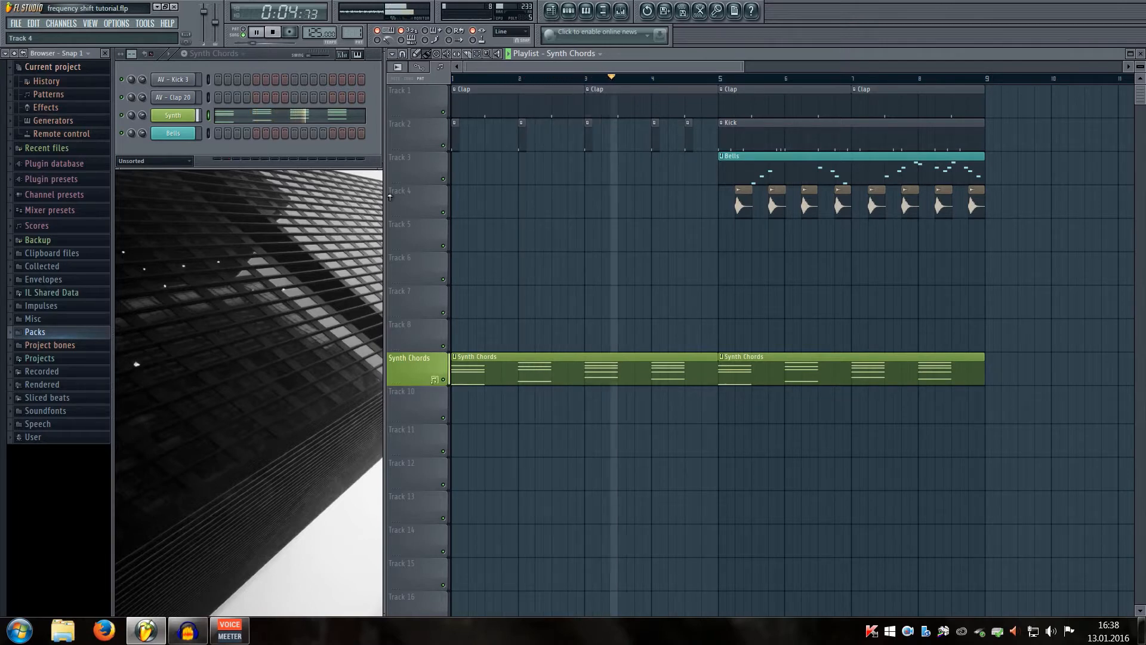
{"action": "left_click", "coordinate": [275, 32]}
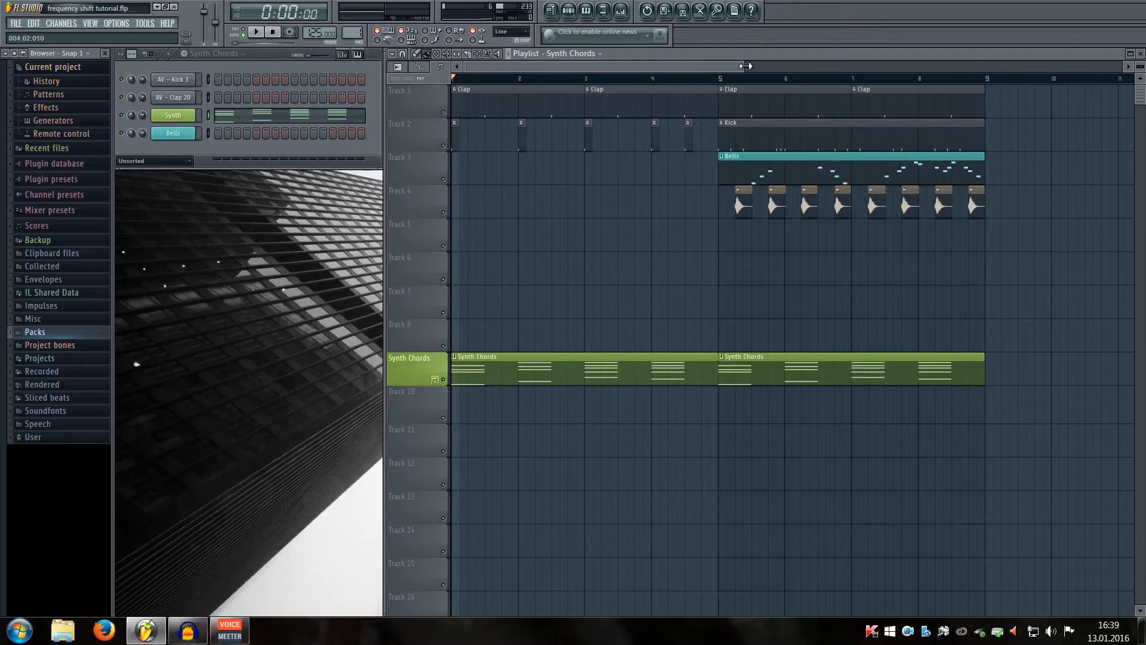
Step: Load the freqshifter64 plugin into the second effect slot of the Synth mixer track
{"action": "mouse_move", "coordinate": [745, 65]}
{"action": "left_mouse_down"}
{"action": "mouse_move", "coordinate": [879, 66]}
{"action": "mouse_move", "coordinate": [740, 65]}
{"action": "left_mouse_up"}
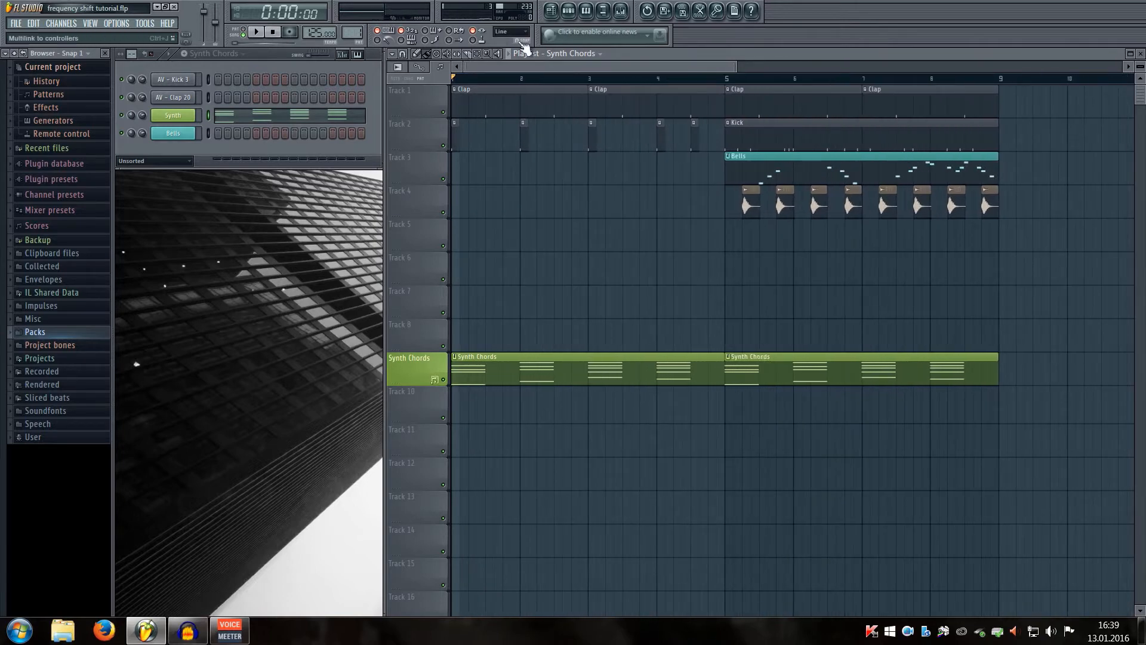
{"action": "left_click", "coordinate": [621, 11]}
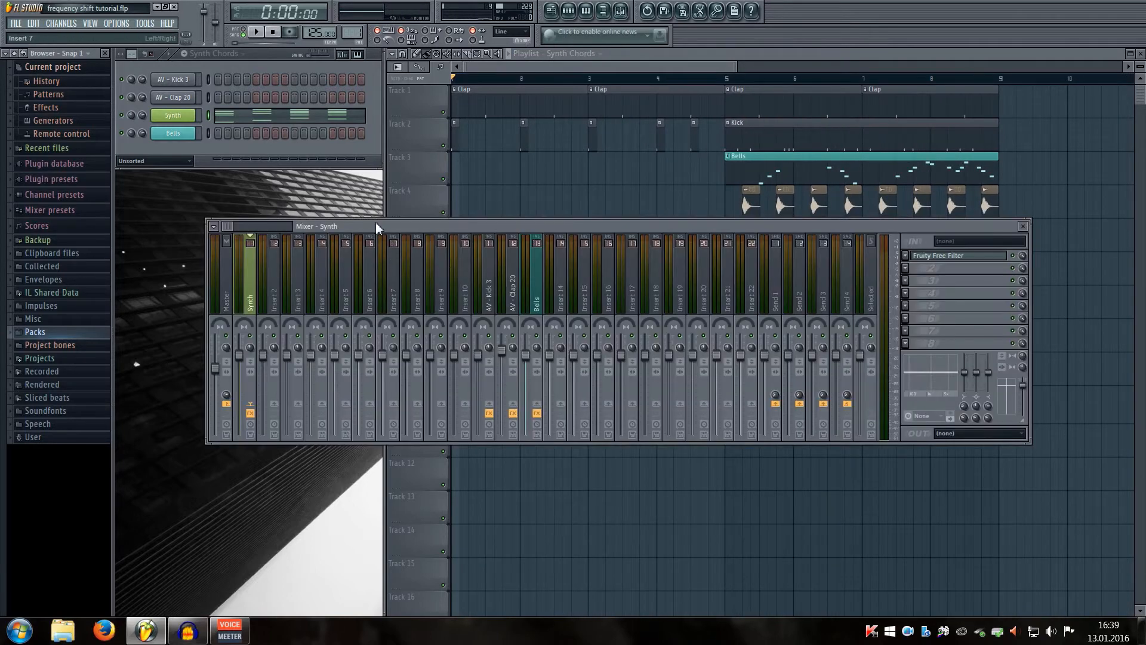
{"action": "left_click_drag", "start_coordinate": [376, 227], "coordinate": [320, 250]}
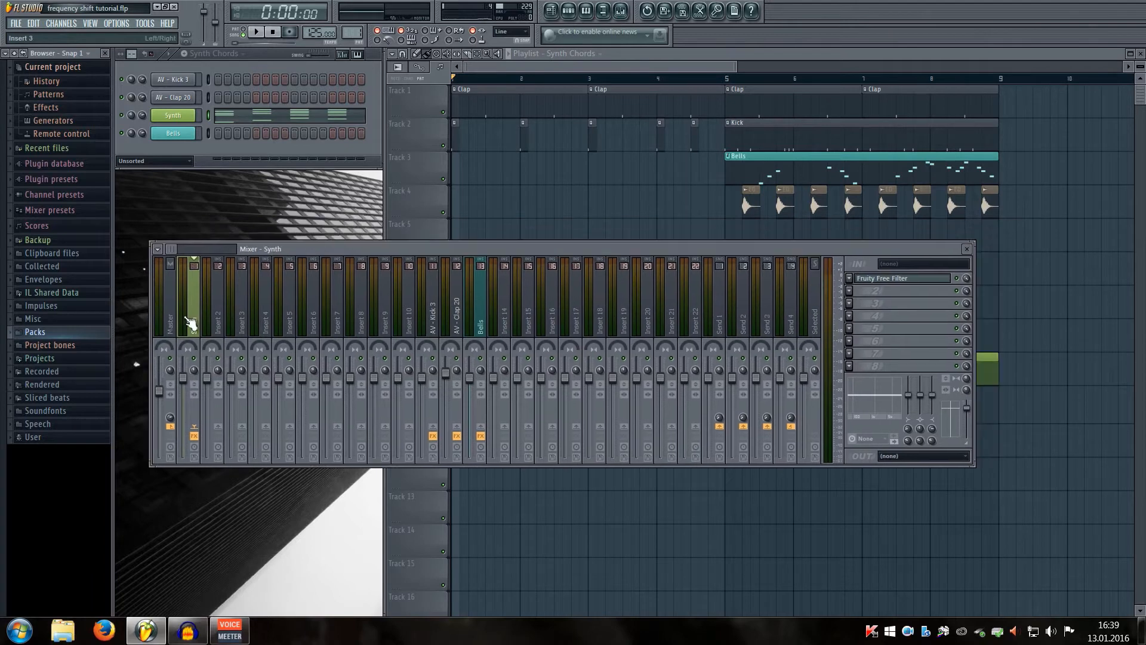
{"action": "left_click", "coordinate": [851, 289]}
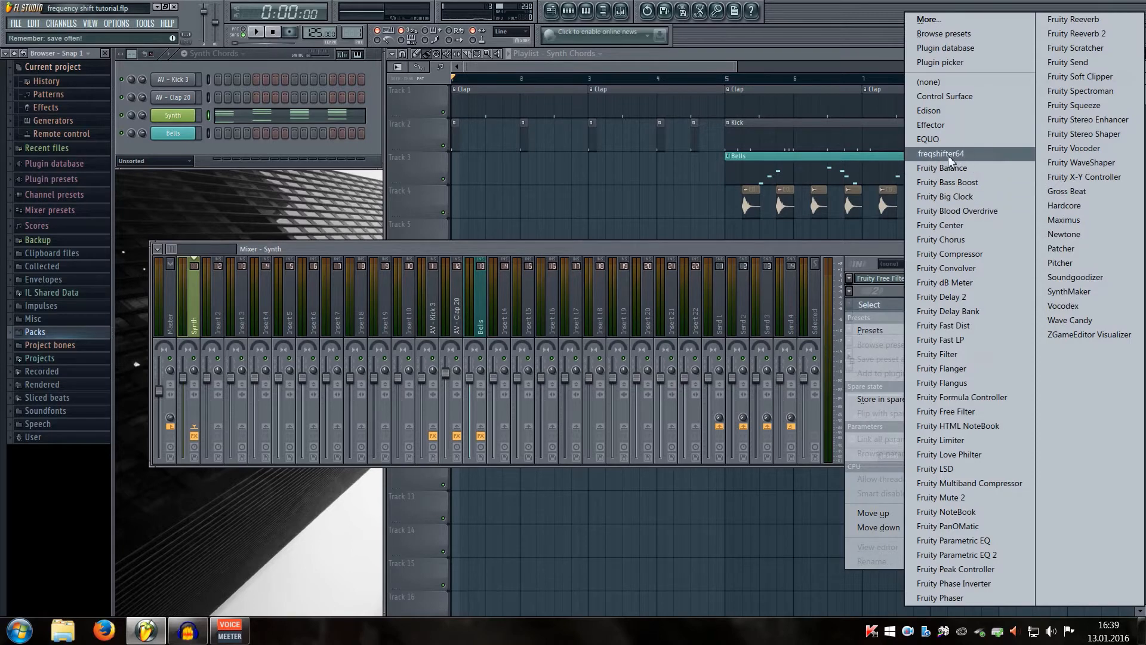
{"action": "left_click", "coordinate": [966, 159]}
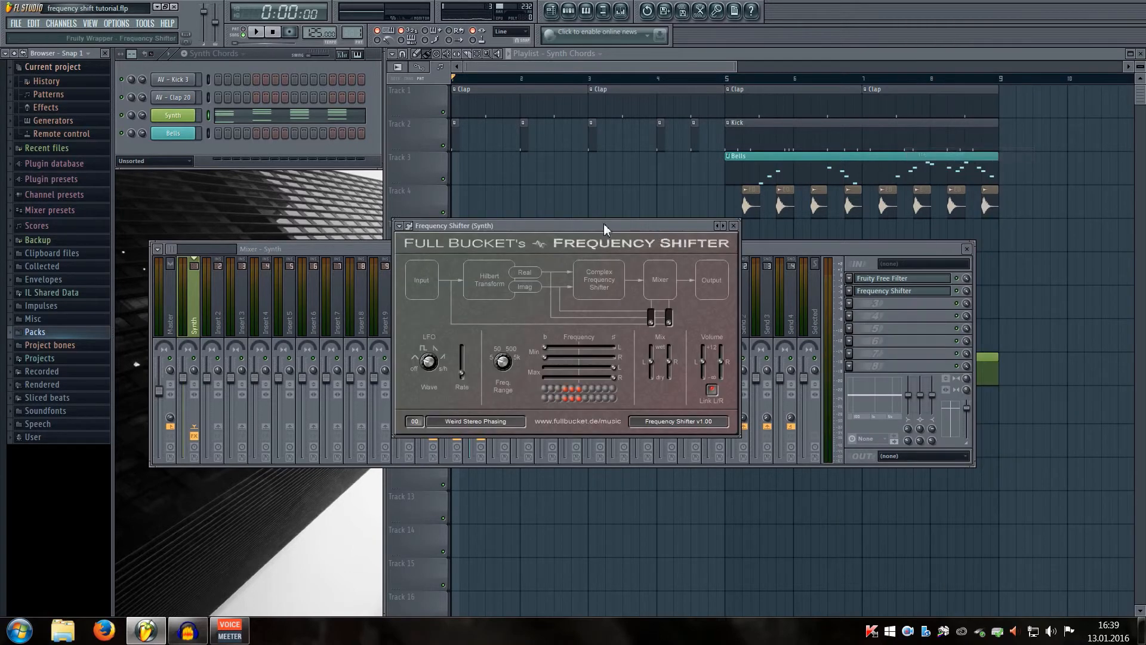
{"action": "left_click_drag", "start_coordinate": [596, 223], "coordinate": [532, 194]}
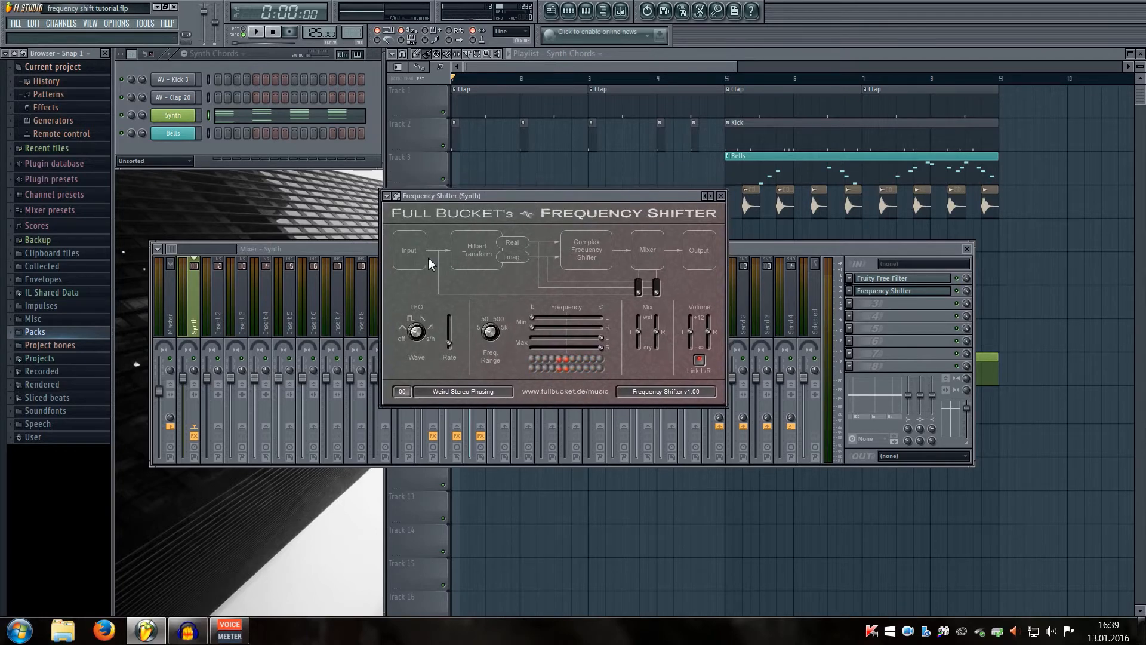
Step: Load preset 31 Init in the Frequency Shifter
{"action": "left_click", "coordinate": [403, 397]}
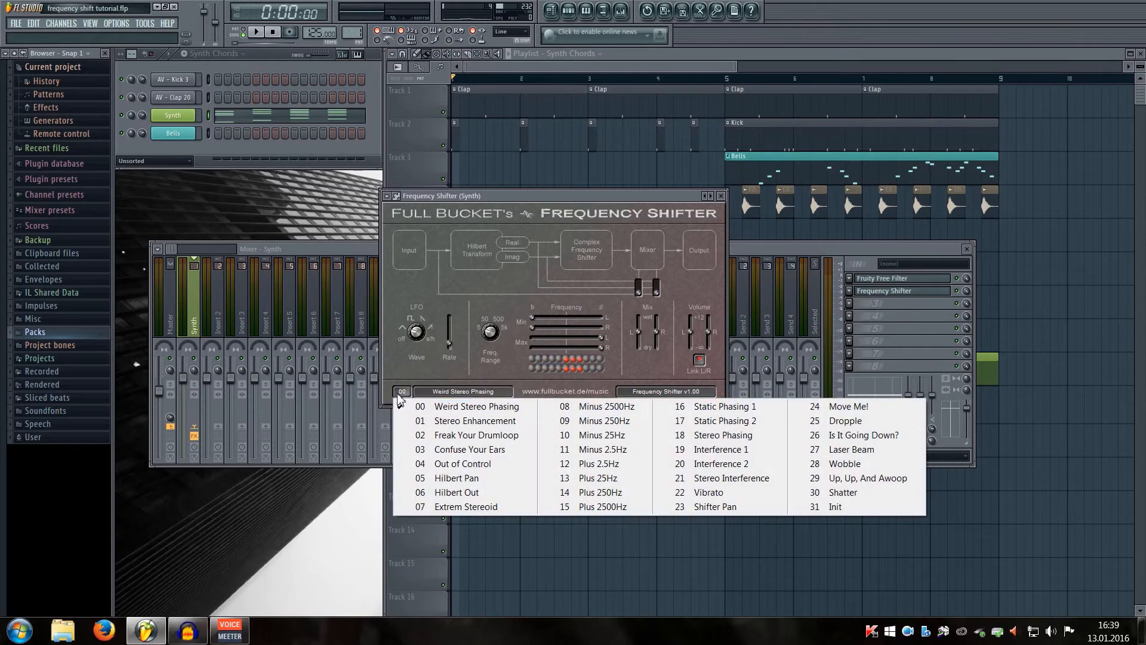
{"action": "left_click", "coordinate": [399, 397]}
{"action": "left_click", "coordinate": [402, 399]}
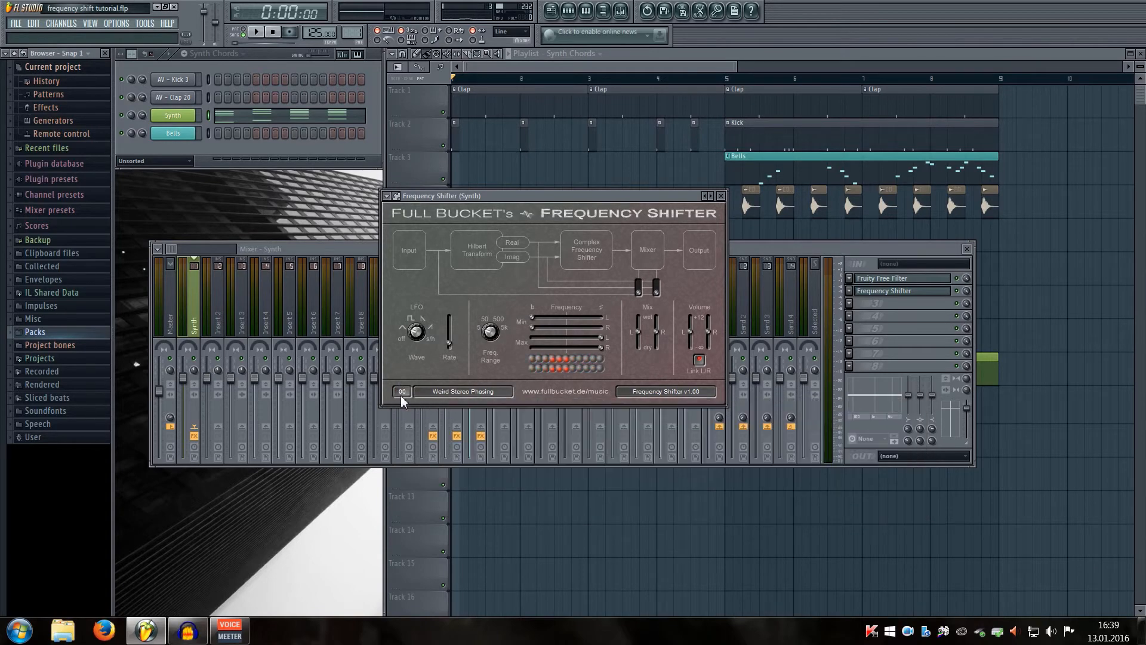
{"action": "left_click", "coordinate": [402, 398]}
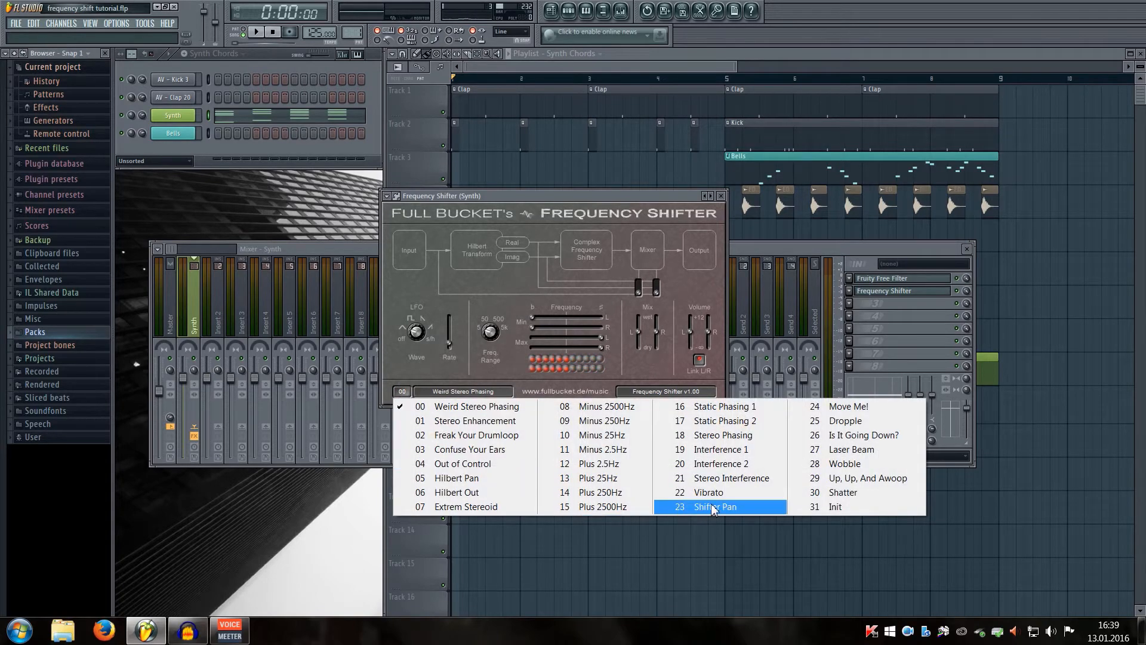
{"action": "left_click", "coordinate": [831, 507]}
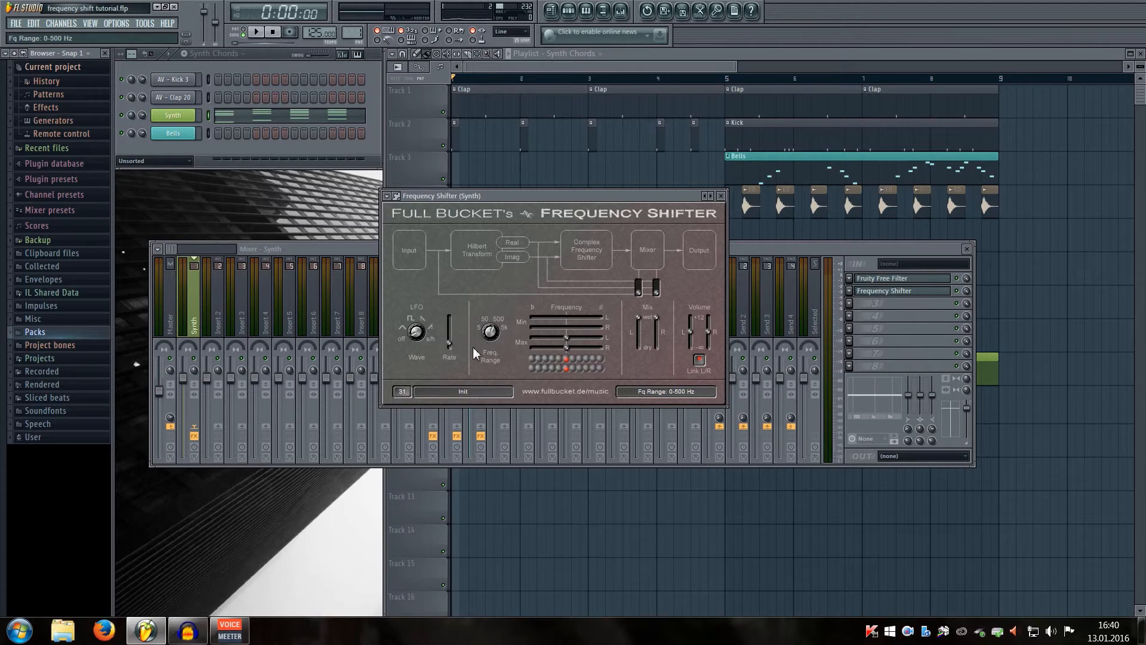
Step: Tweak the Frequency Shifter's right-channel maximum frequency and return it to 0.0 Hz, then close the plugin and mixer
{"action": "left_click_drag", "start_coordinate": [534, 196], "coordinate": [547, 227]}
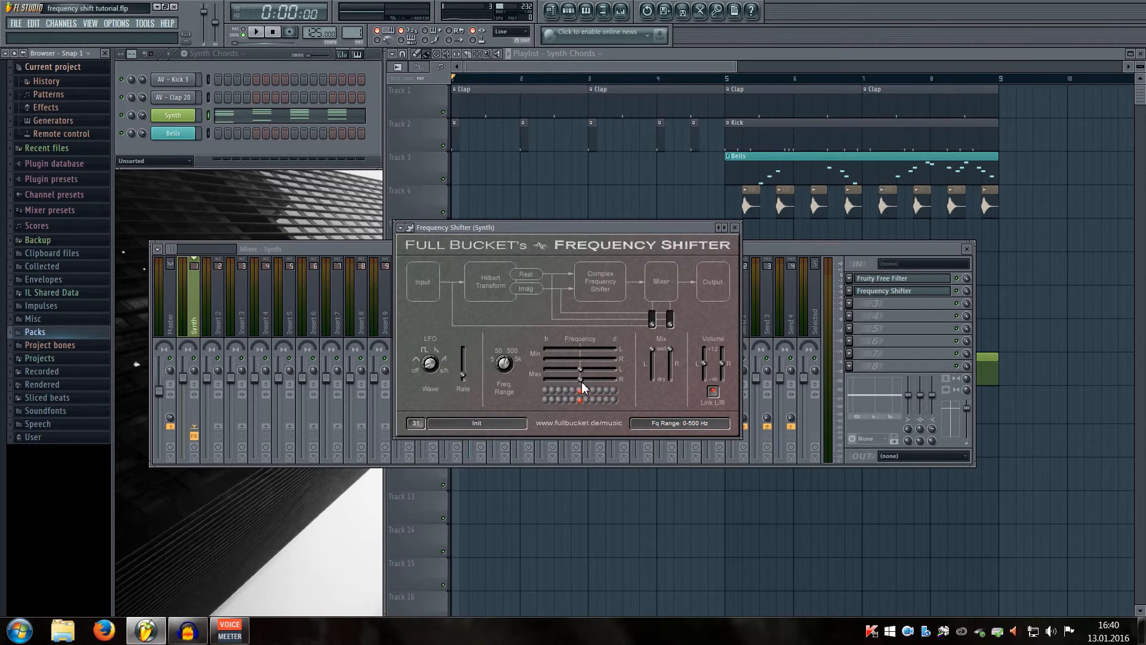
{"action": "left_click_drag", "start_coordinate": [579, 380], "coordinate": [580, 378]}
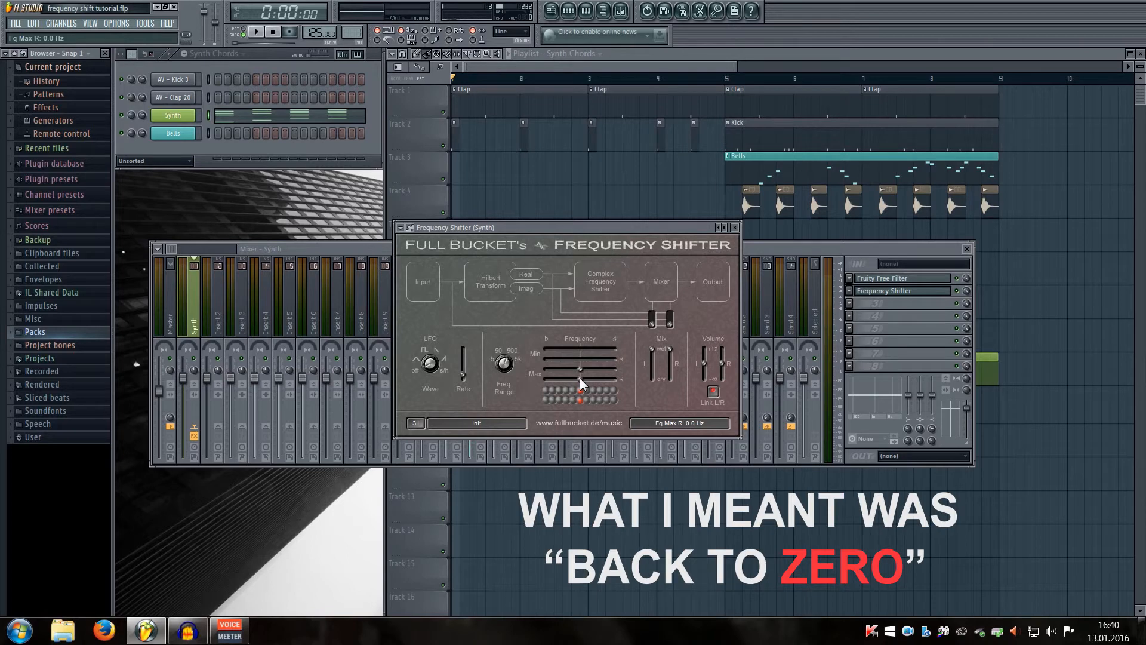
{"action": "left_click_drag", "start_coordinate": [516, 249], "coordinate": [542, 283]}
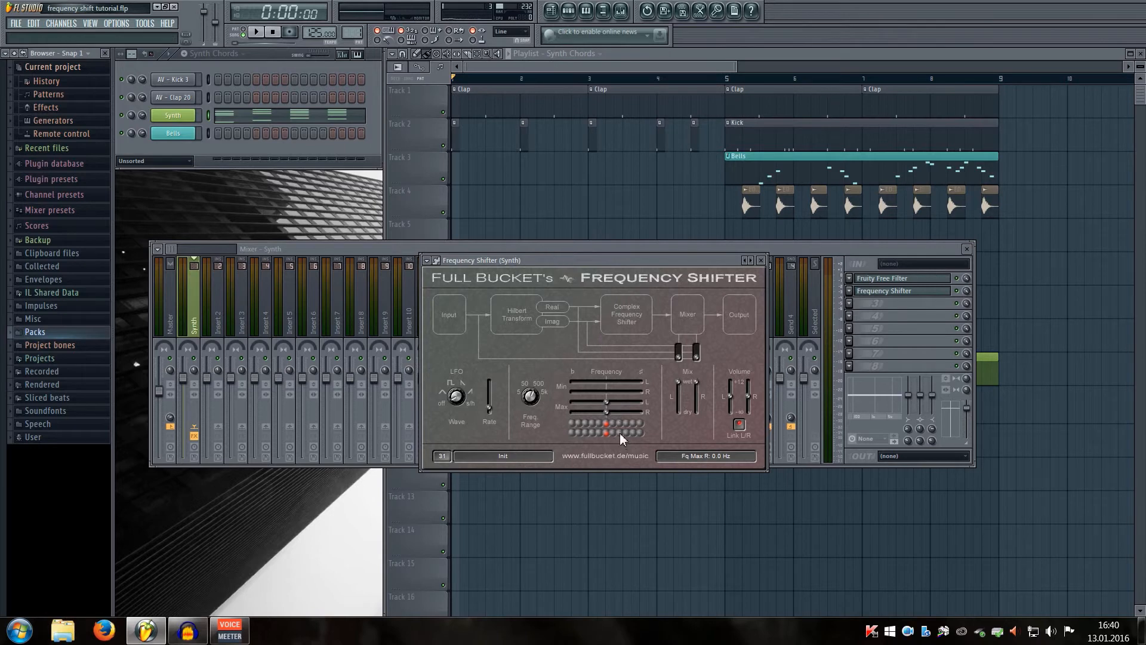
{"action": "left_click_drag", "start_coordinate": [648, 261], "coordinate": [642, 268]}
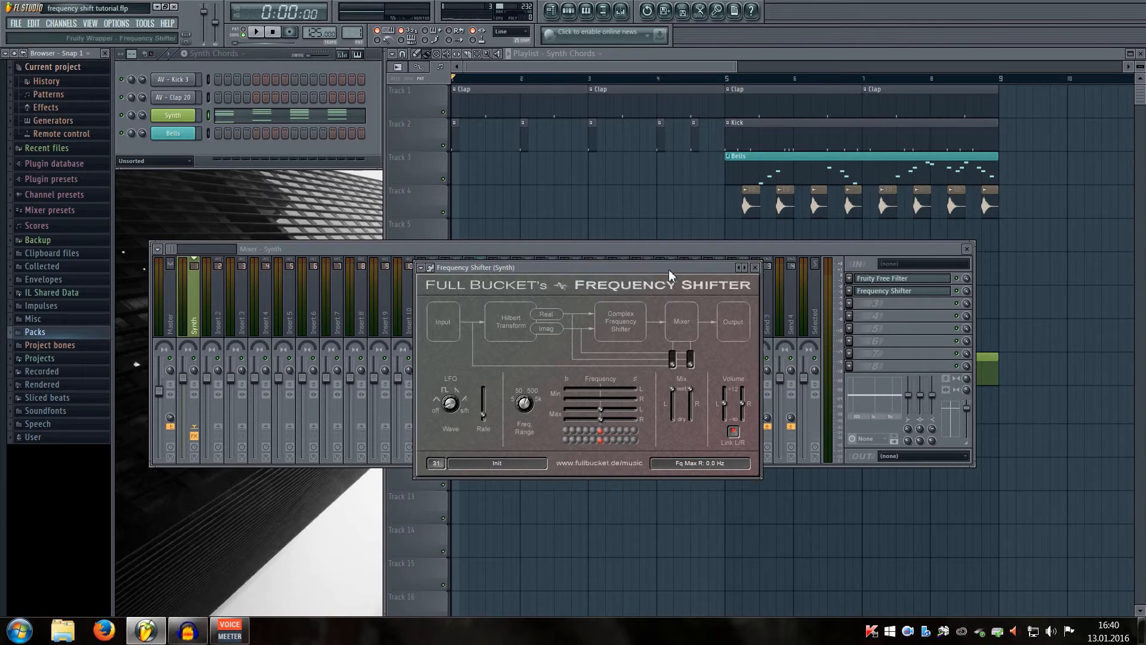
{"action": "left_click", "coordinate": [756, 268]}
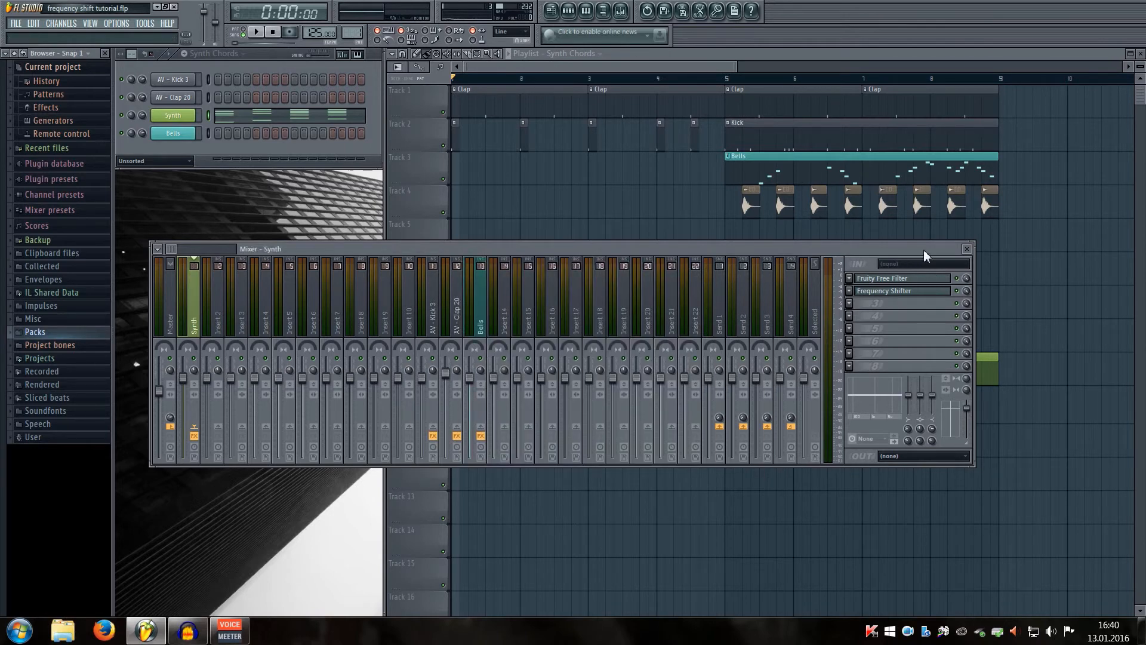
{"action": "left_click", "coordinate": [966, 250]}
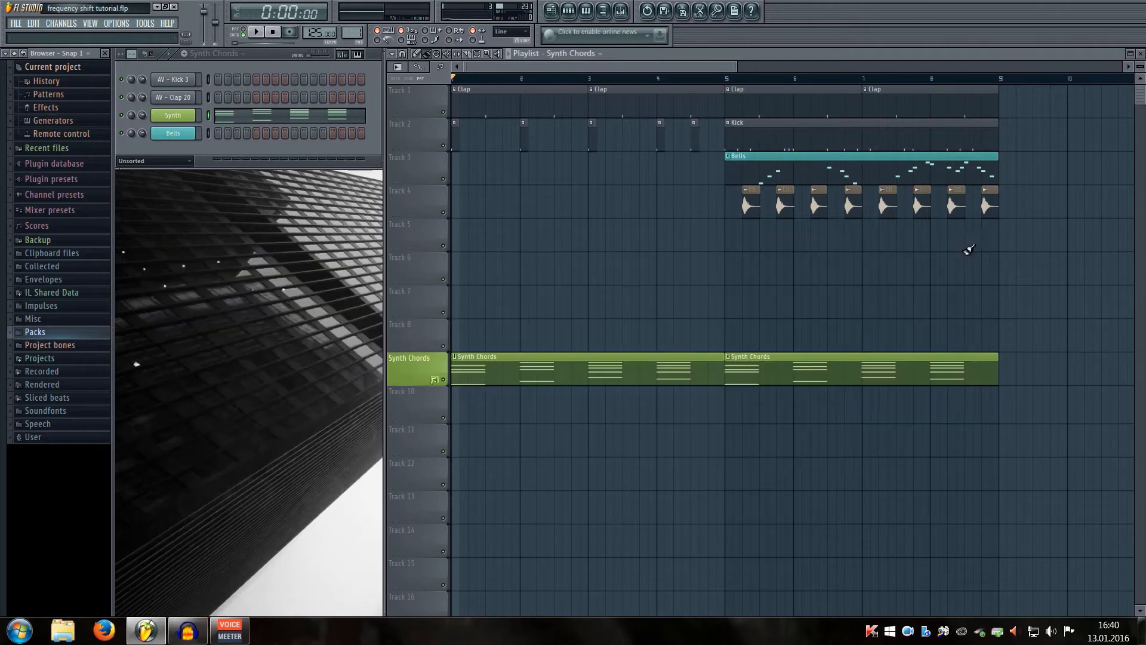
Step: Create an automation clip for the last tweaked parameter, Fq Max R, and move it to Track 10 below the Synth Chords
{"action": "left_click", "coordinate": [145, 25]}
{"action": "mouse_move", "coordinate": [193, 172]}
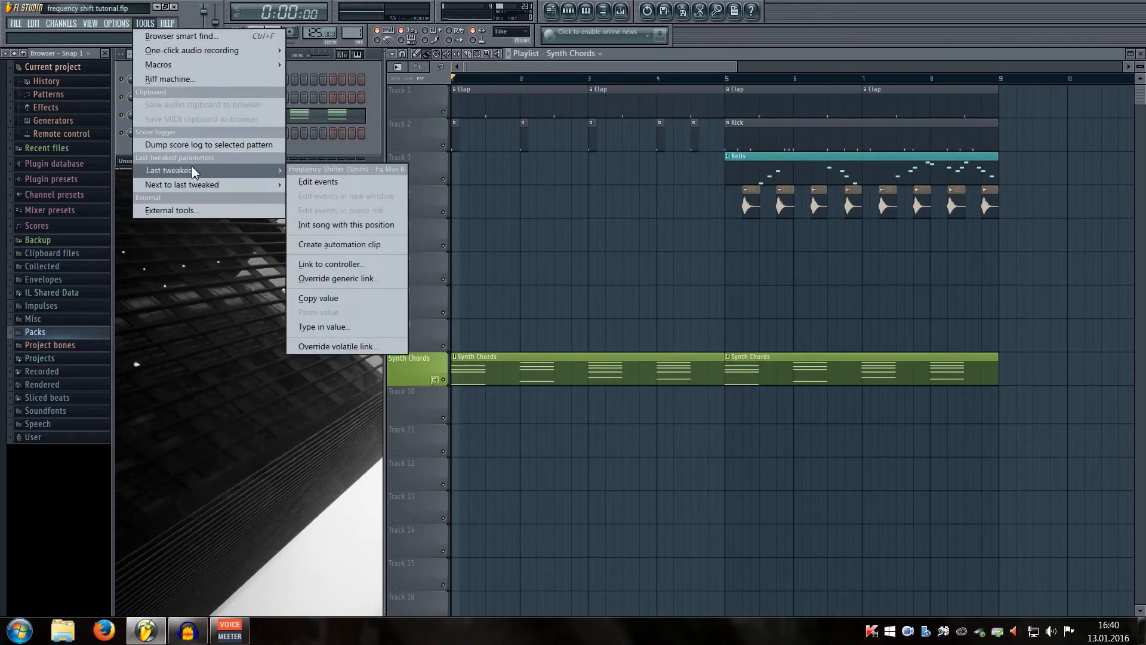
{"action": "left_click", "coordinate": [370, 244]}
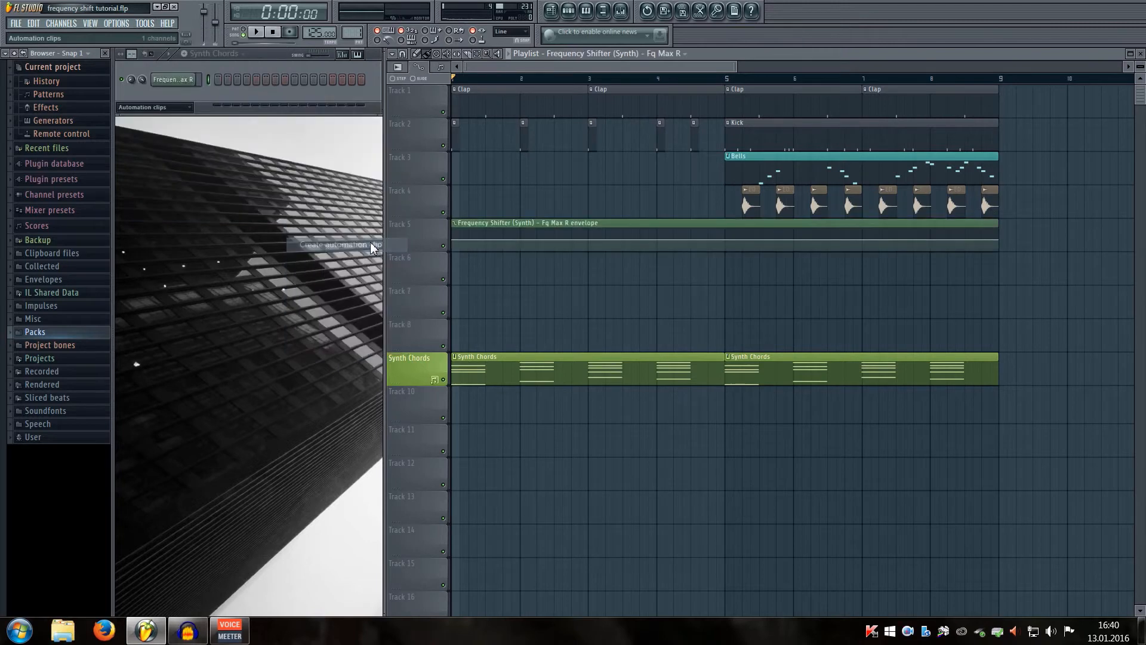
{"action": "left_click_drag", "start_coordinate": [486, 238], "coordinate": [485, 422]}
{"action": "scroll", "coordinate": [491, 366], "scroll_direction": "down", "scroll_amount": 2}
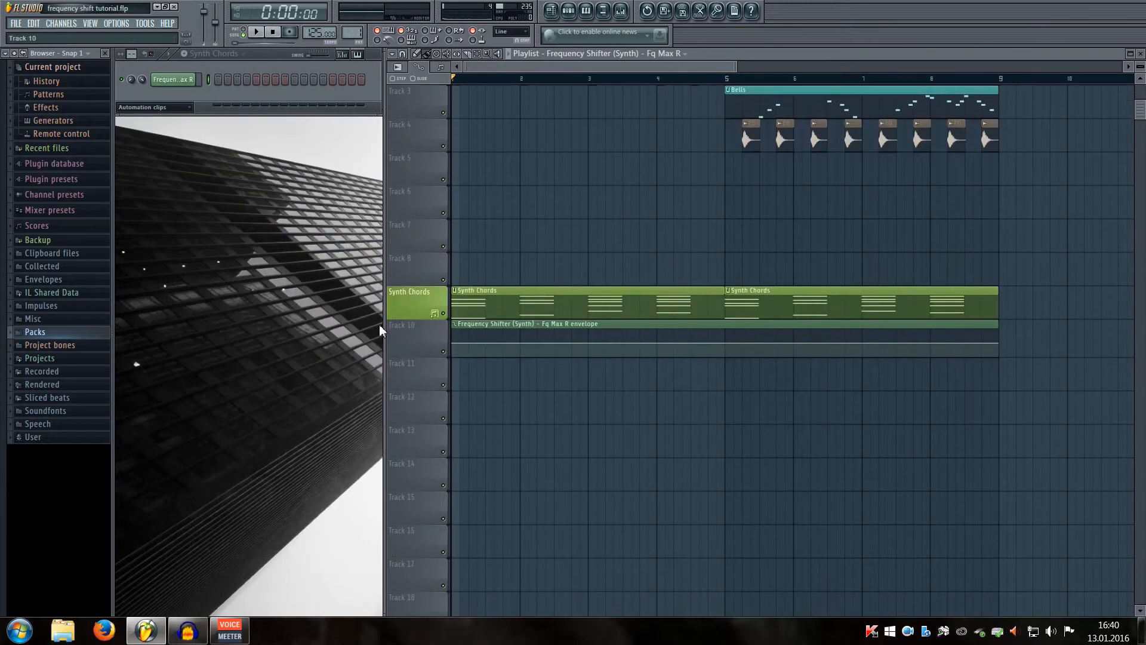
Step: Enlarge the height of Track 10 to make room for editing the automation envelope
{"action": "left_click_drag", "start_coordinate": [397, 357], "coordinate": [397, 456]}
{"action": "scroll", "coordinate": [415, 352], "scroll_direction": "down", "scroll_amount": 2}
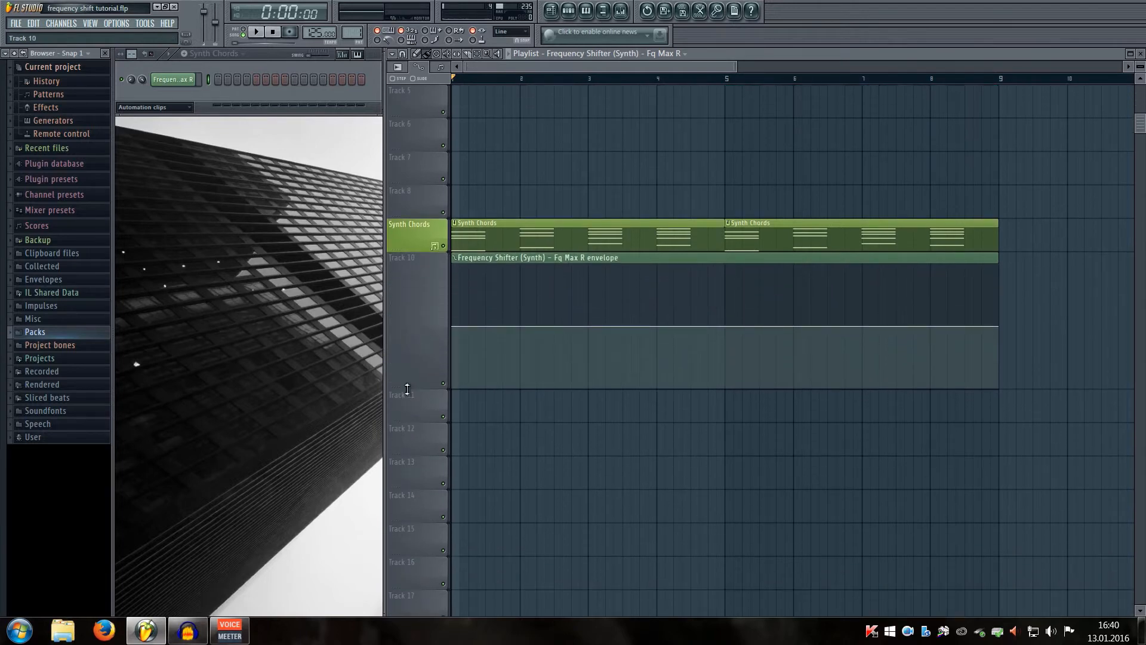
{"action": "left_click_drag", "start_coordinate": [407, 389], "coordinate": [406, 433]}
{"action": "key", "text": "Page_Up"}
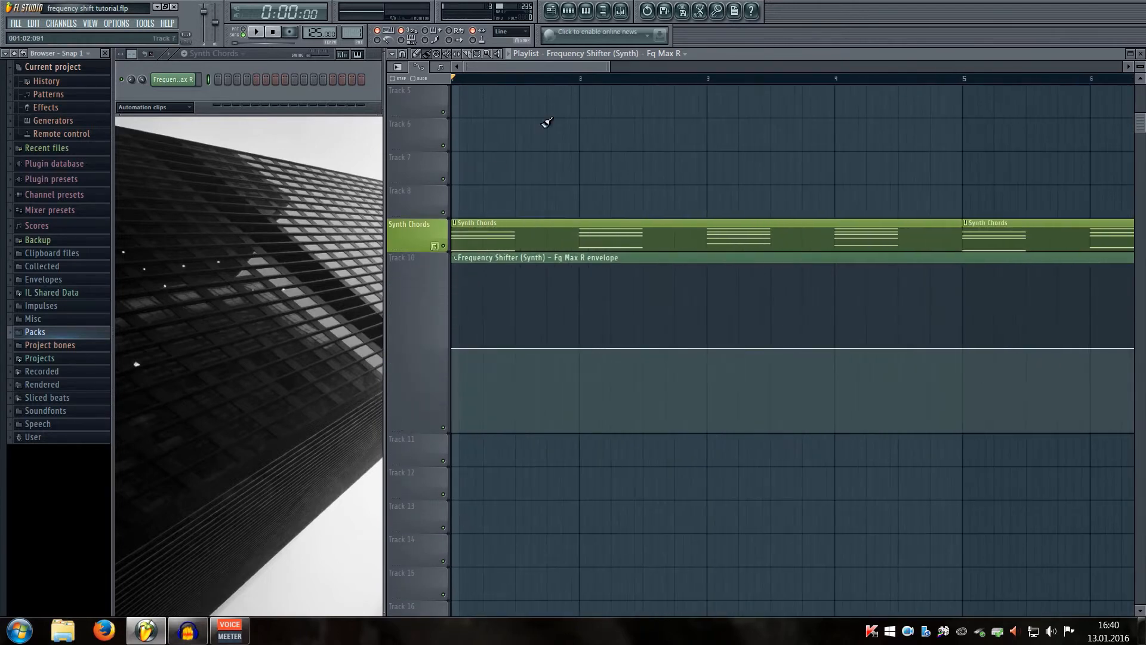
Step: Reopen the Frequency Shifter from the Synth mixer track to review its controls, then close the plugin
{"action": "left_click", "coordinate": [621, 10]}
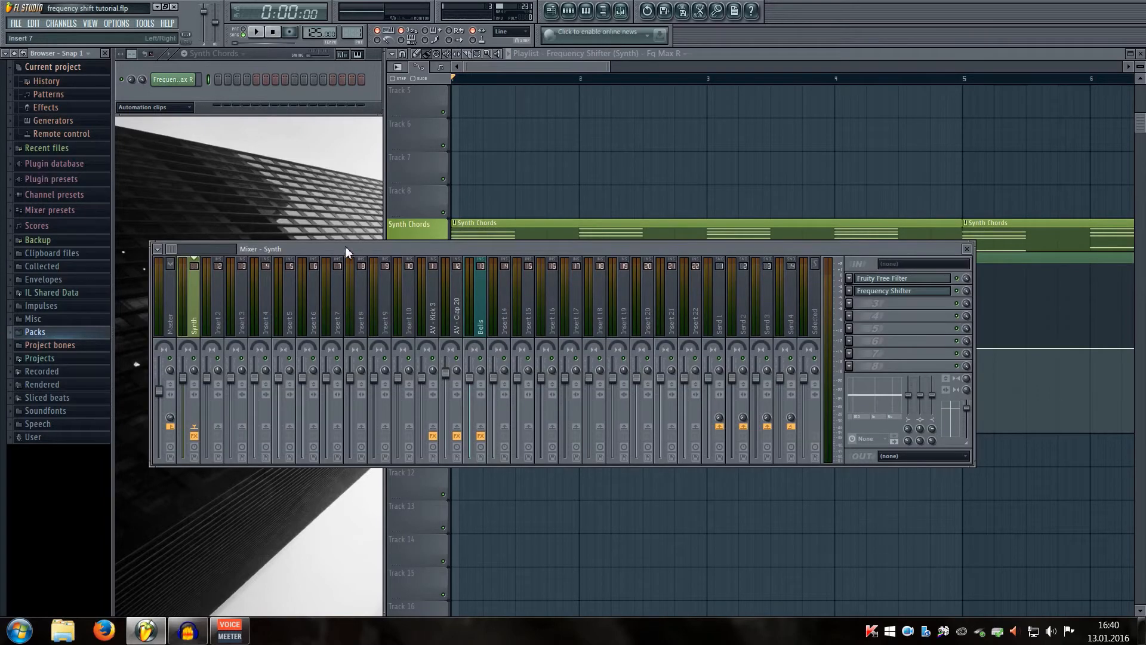
{"action": "left_click_drag", "start_coordinate": [346, 249], "coordinate": [334, 265]}
{"action": "left_click", "coordinate": [899, 310]}
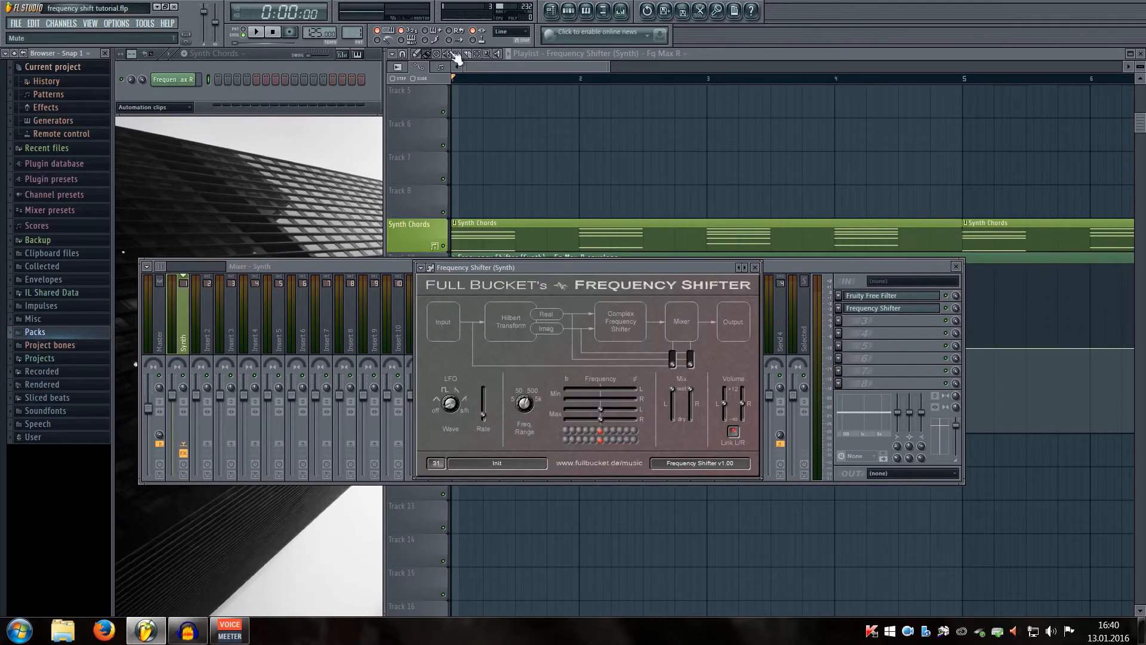
{"action": "left_click_drag", "start_coordinate": [614, 266], "coordinate": [586, 285]}
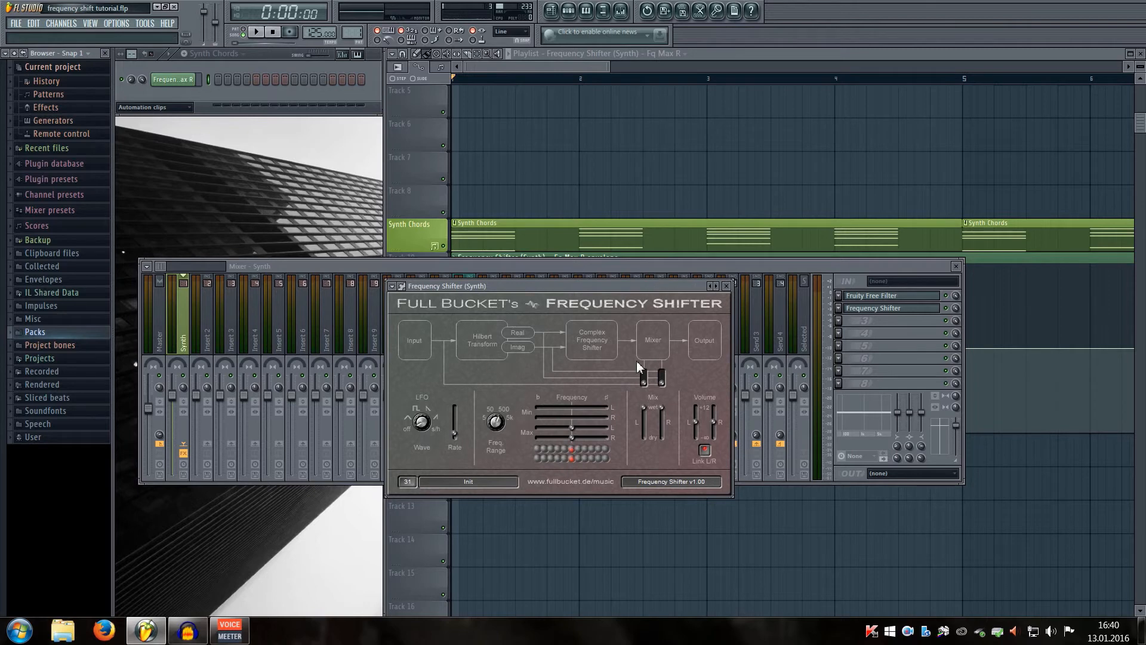
{"action": "left_click", "coordinate": [726, 286]}
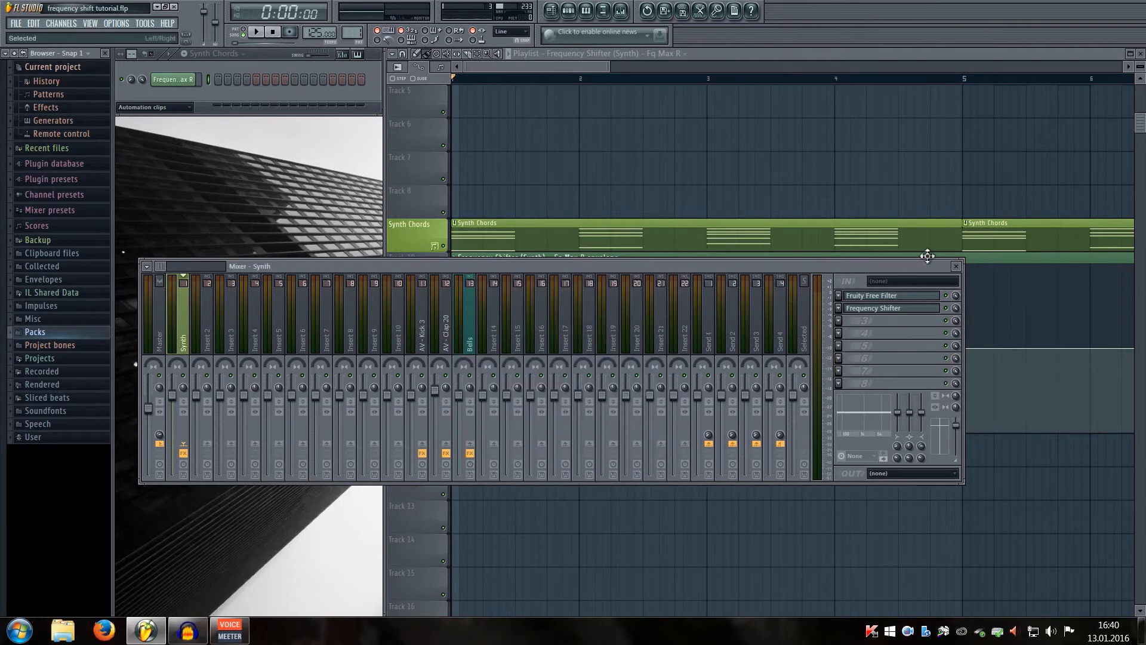
Step: Close the mixer and copy the value of the first point in the Fq Max R envelope
{"action": "left_click", "coordinate": [956, 267]}
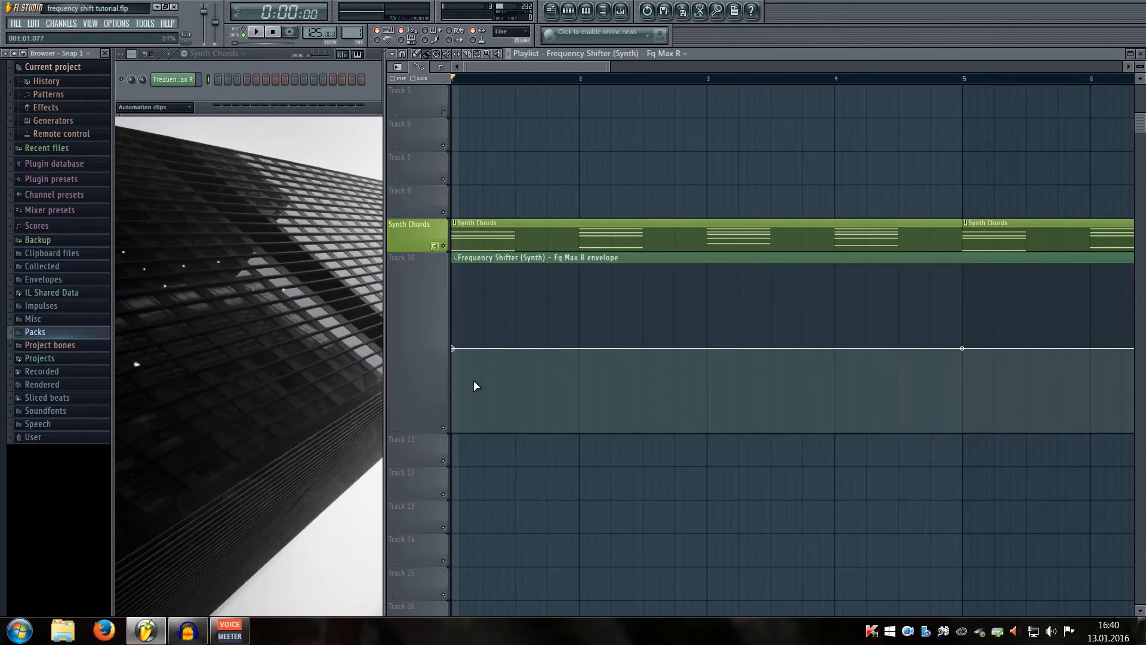
{"action": "right_click", "coordinate": [453, 348]}
{"action": "left_click", "coordinate": [497, 549]}
{"action": "right_click", "coordinate": [454, 349]}
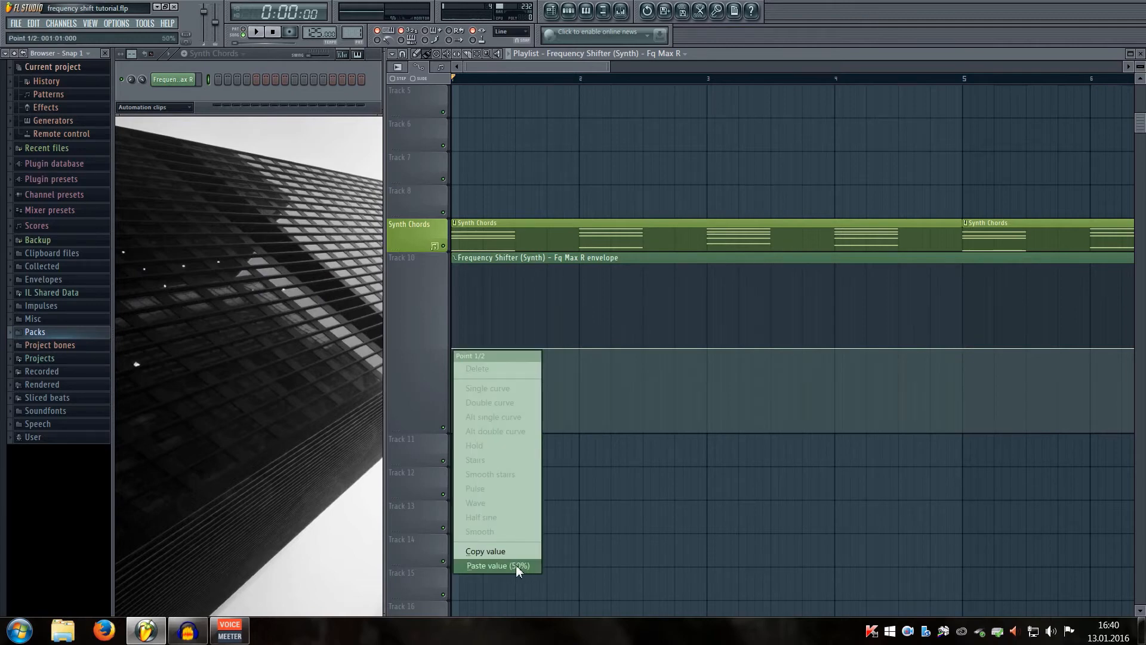
{"action": "left_click", "coordinate": [514, 63]}
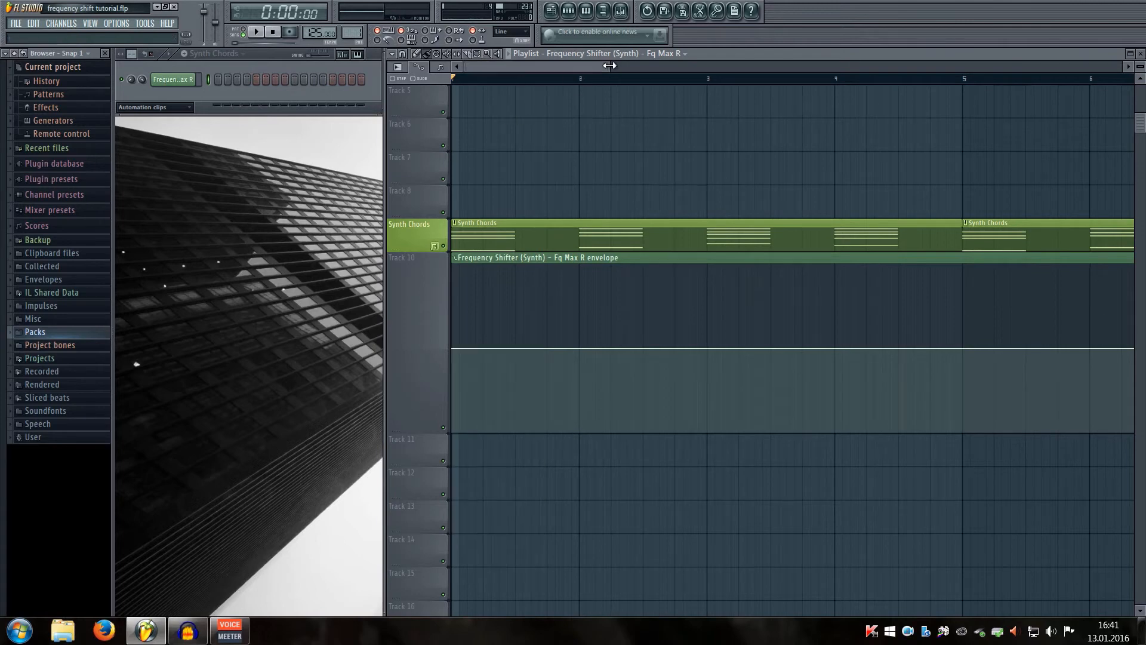
Step: Add an envelope point at beat 2 of bar 1 and paste the copied 50% value onto it
{"action": "left_click_drag", "start_coordinate": [609, 66], "coordinate": [569, 120]}
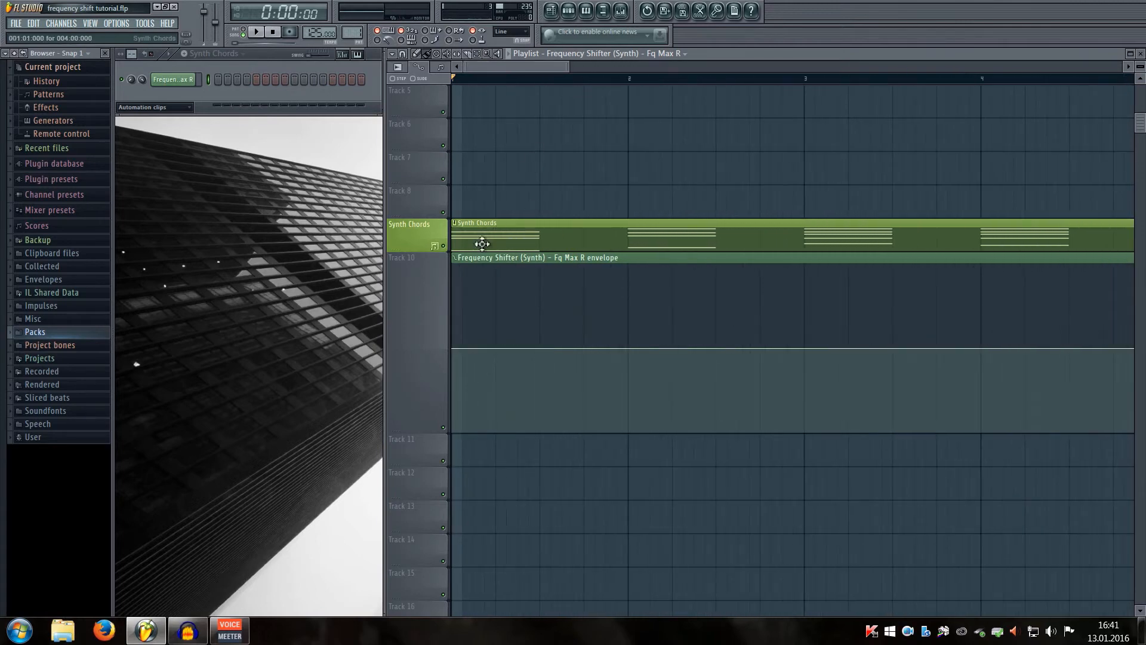
{"action": "scroll", "coordinate": [475, 256], "scroll_direction": "up", "scroll_amount": 2}
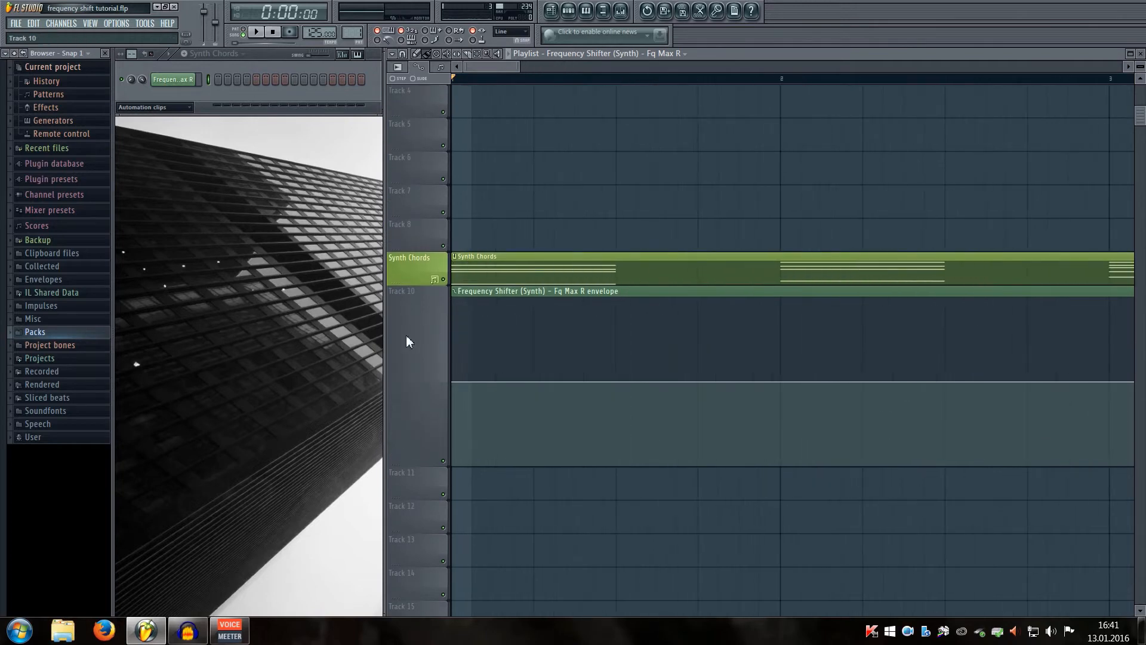
{"action": "right_click", "coordinate": [535, 382]}
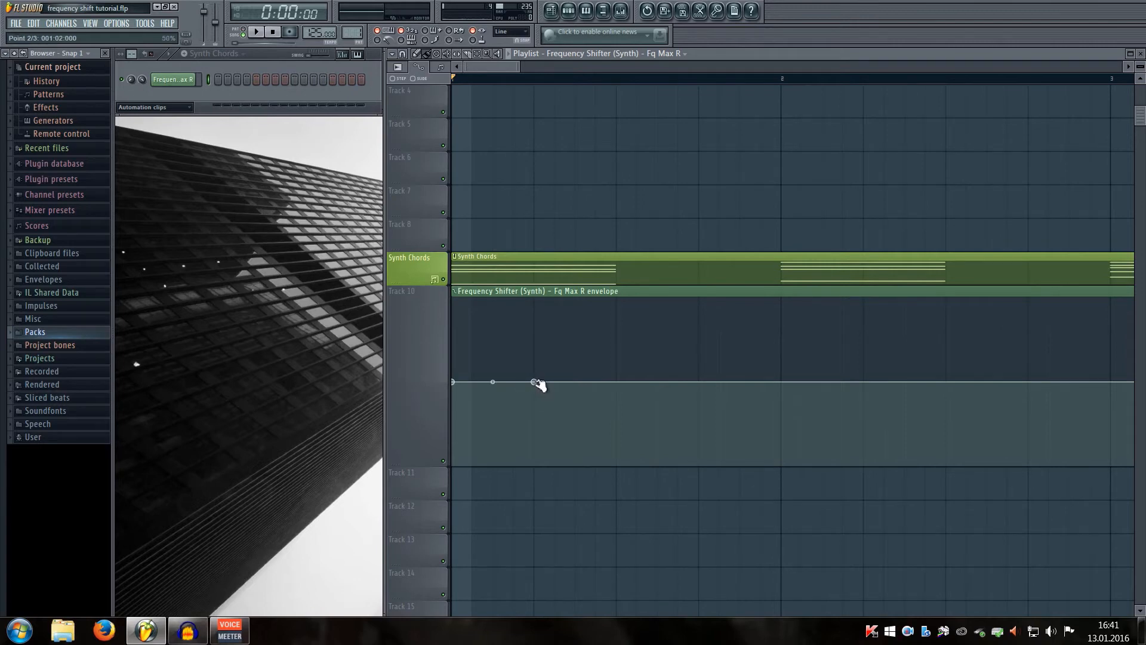
{"action": "right_click", "coordinate": [534, 382]}
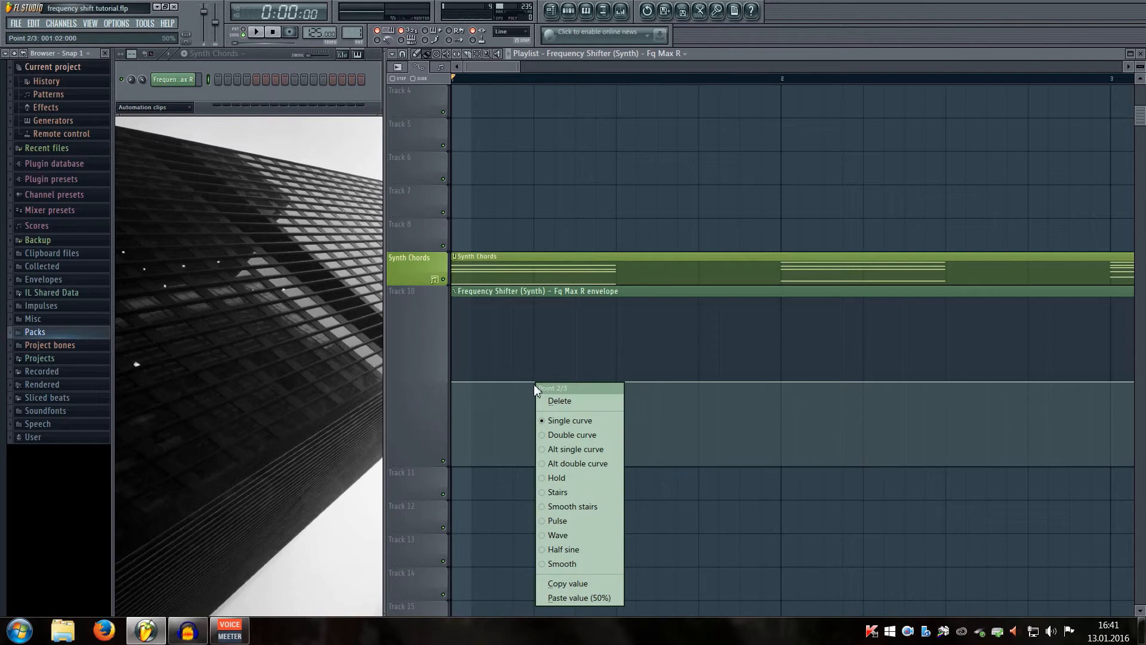
{"action": "left_click", "coordinate": [536, 381]}
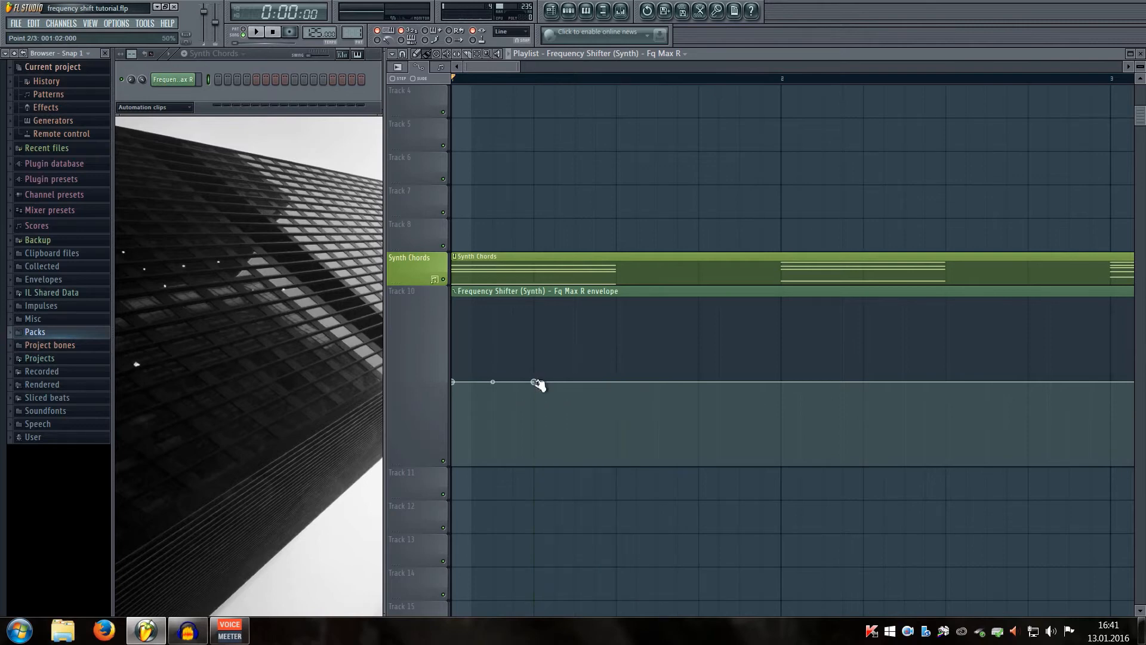
{"action": "right_click", "coordinate": [536, 382]}
{"action": "left_click", "coordinate": [600, 596]}
{"action": "mouse_move", "coordinate": [536, 382]}
{"action": "left_mouse_down"}
{"action": "mouse_move", "coordinate": [566, 382]}
{"action": "mouse_move", "coordinate": [514, 382]}
{"action": "left_mouse_up"}
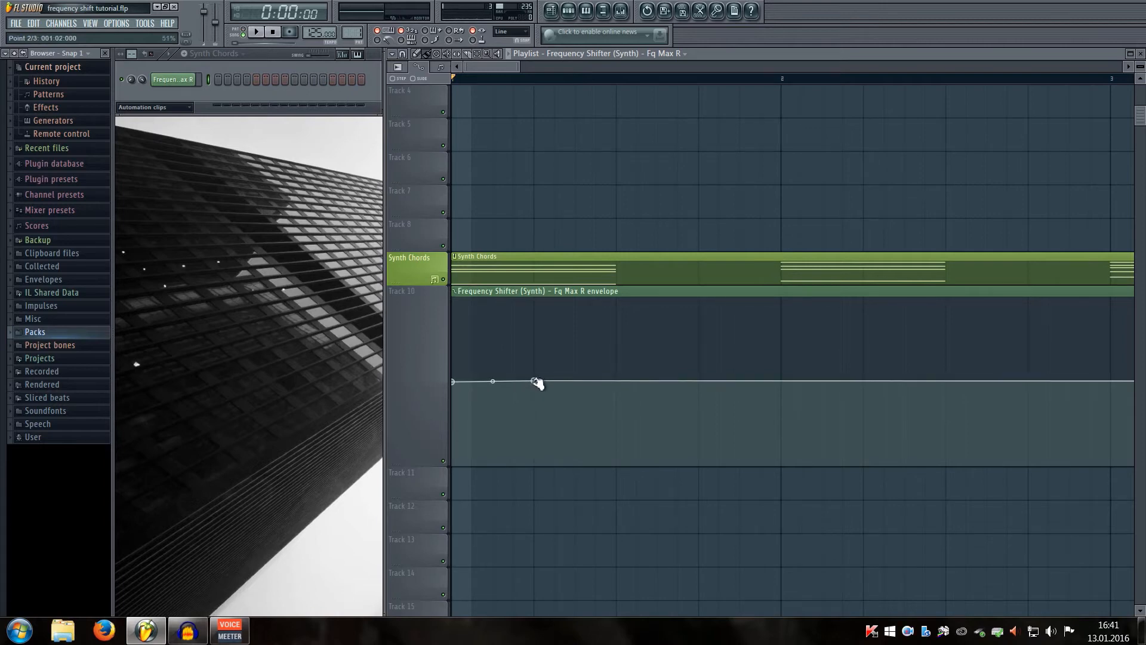
{"action": "right_click", "coordinate": [535, 382]}
{"action": "left_click", "coordinate": [585, 597]}
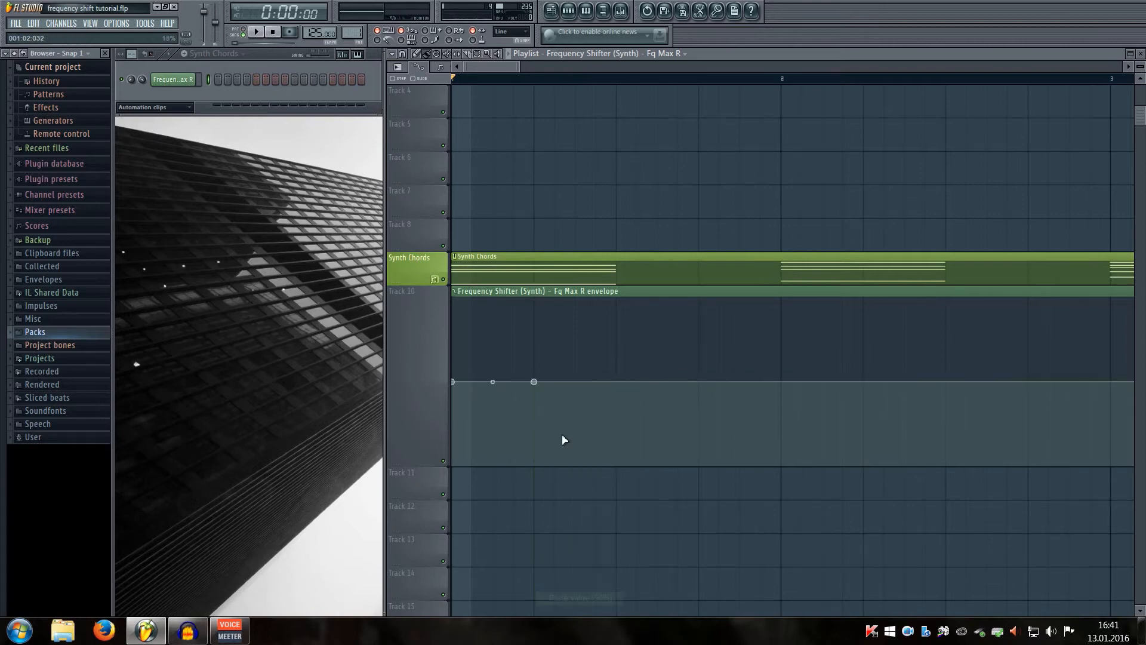
Step: Lower the envelope's first point to near the minimum and bend the segment into a fast rise that flattens out at beat 2
{"action": "right_click", "coordinate": [453, 383]}
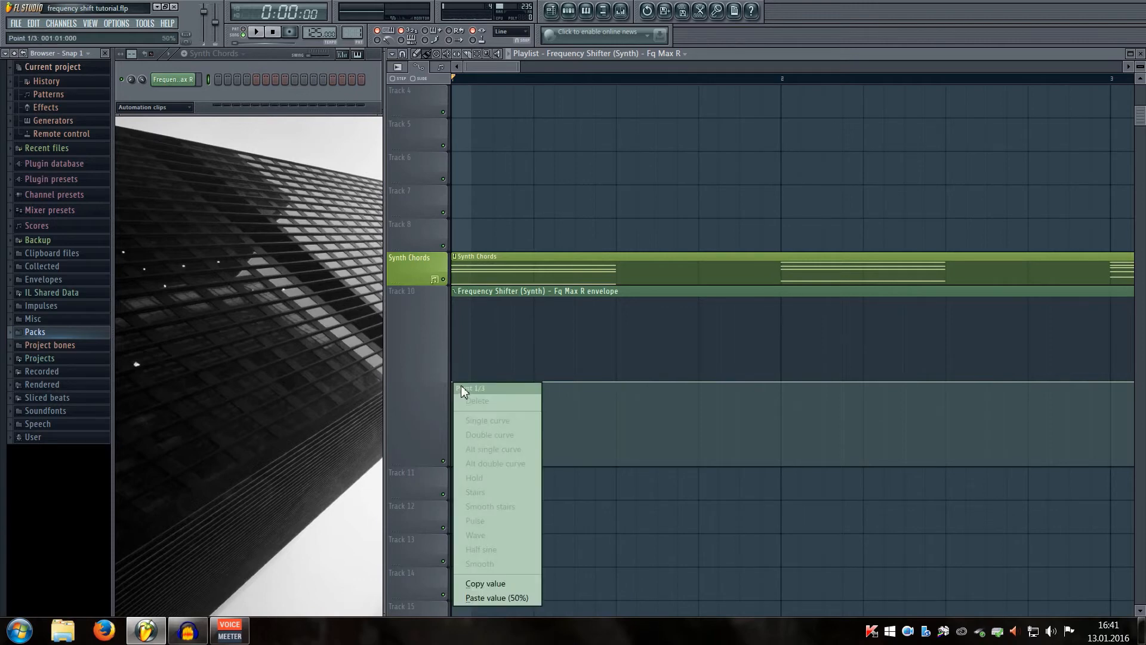
{"action": "left_click", "coordinate": [450, 381]}
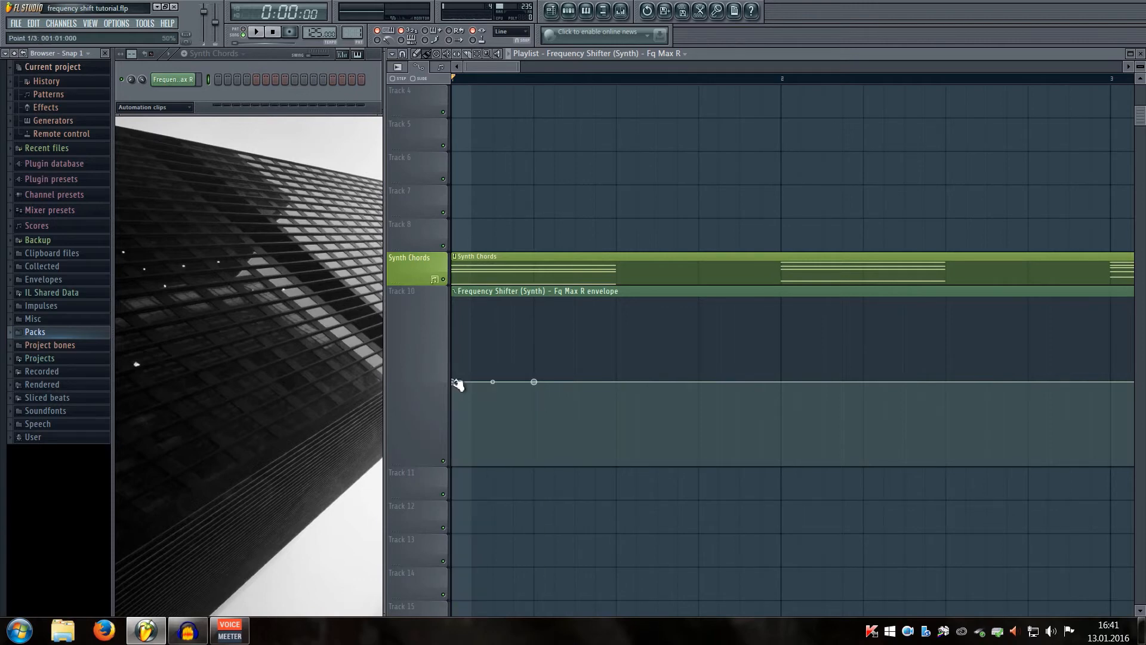
{"action": "left_click_drag", "start_coordinate": [455, 382], "coordinate": [454, 449]}
{"action": "left_click_drag", "start_coordinate": [491, 415], "coordinate": [491, 399]}
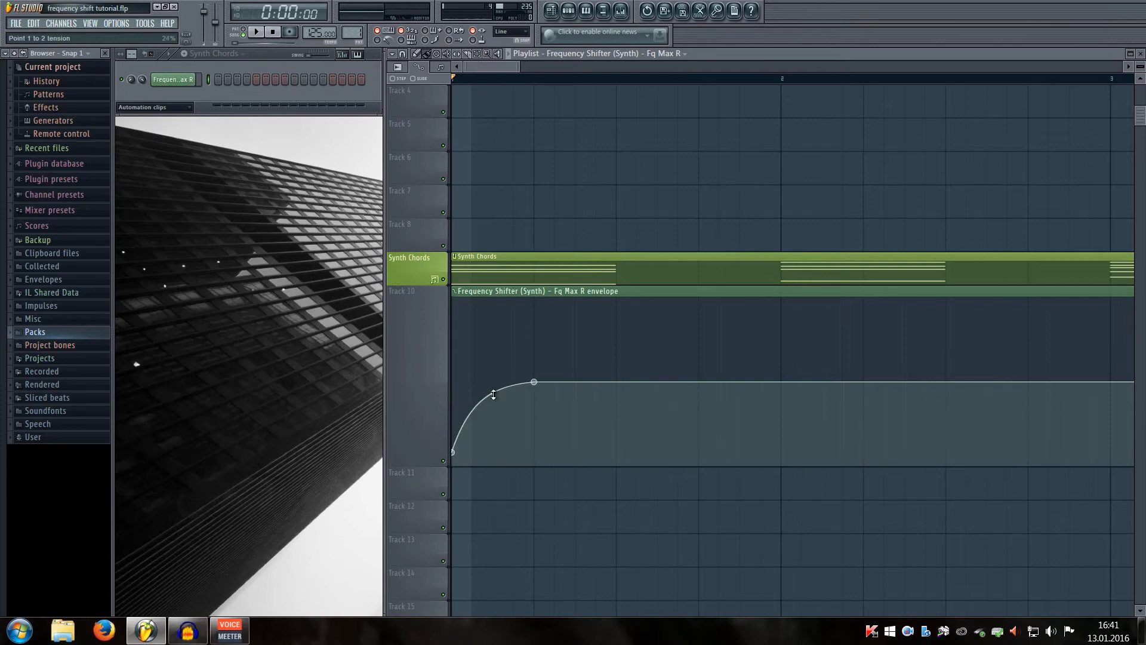
Step: Play the song from the start to hear the frequency sweep on the first chord, then stop playback
{"action": "left_click_drag", "start_coordinate": [522, 70], "coordinate": [510, 70]}
{"action": "left_click", "coordinate": [258, 32]}
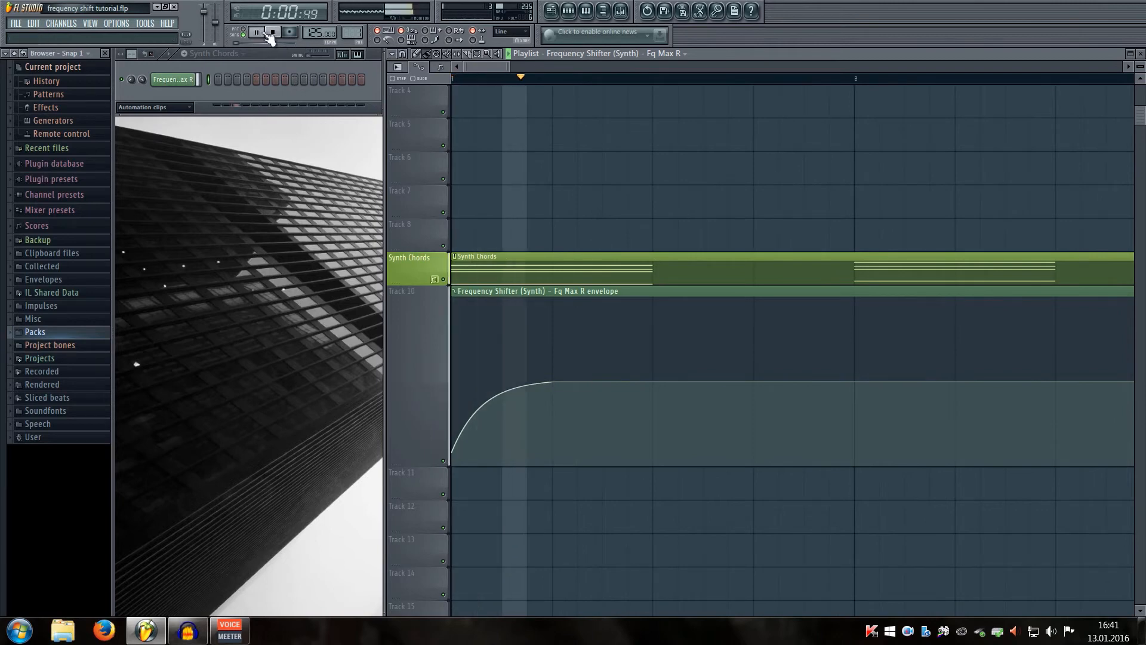
{"action": "left_click", "coordinate": [274, 33]}
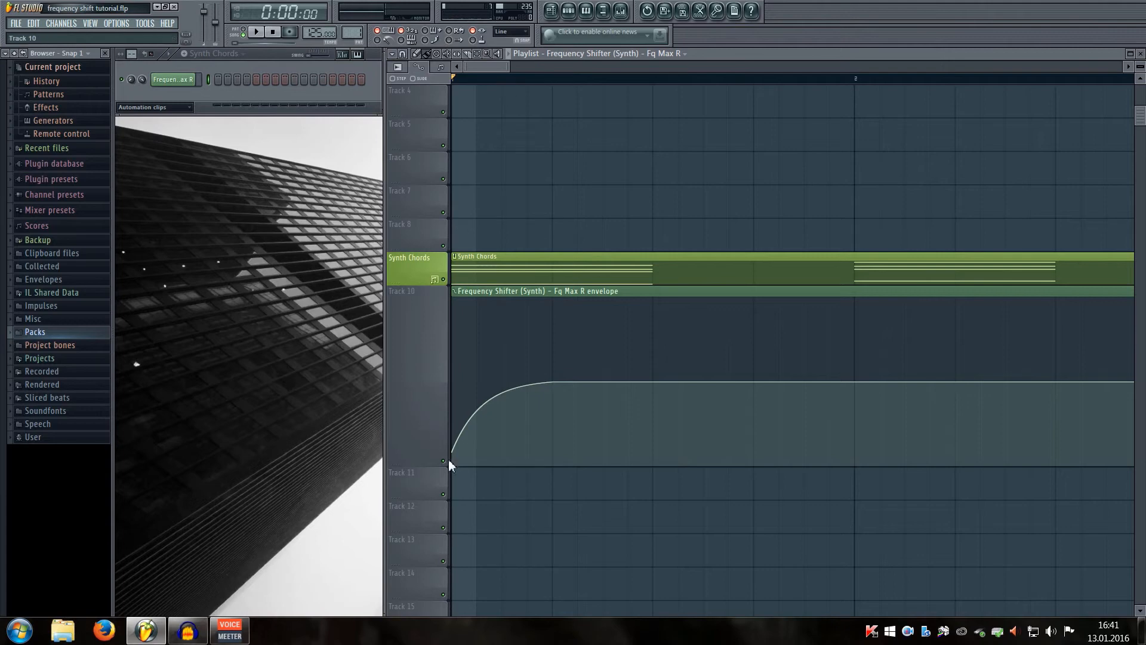
Step: Add envelope points at the start and beat 2 of bar 2, pasting the 50% value onto both
{"action": "mouse_move", "coordinate": [458, 456]}
{"action": "left_click_drag", "start_coordinate": [510, 68], "coordinate": [543, 68]}
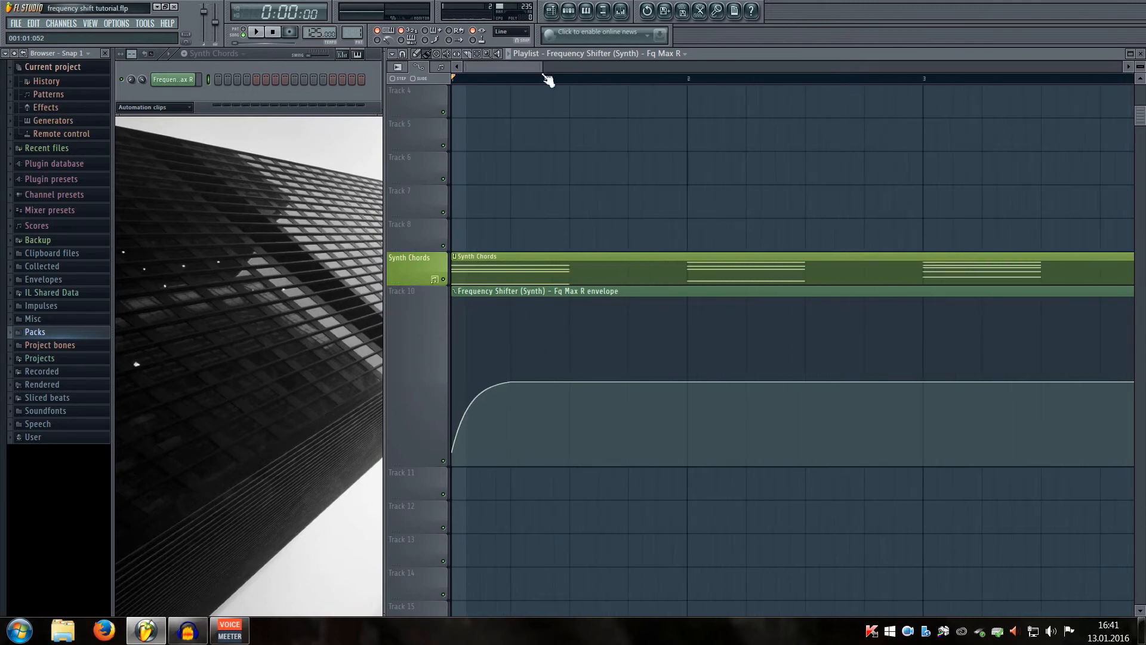
{"action": "scroll", "coordinate": [648, 371], "scroll_direction": "up", "scroll_amount": 2}
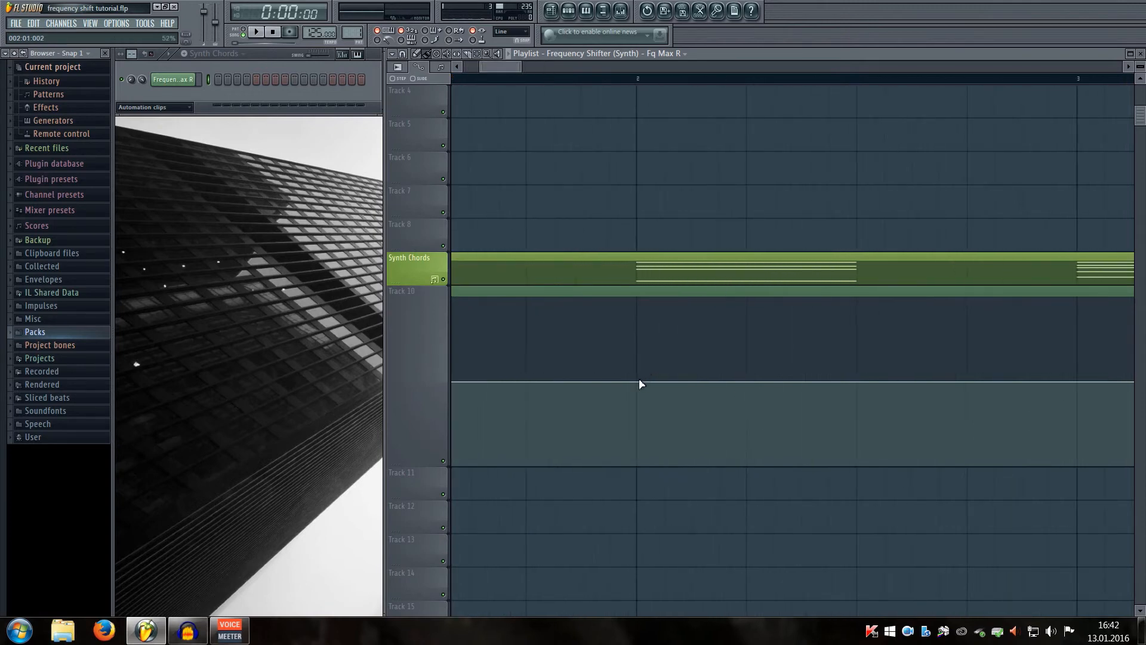
{"action": "right_click", "coordinate": [638, 383]}
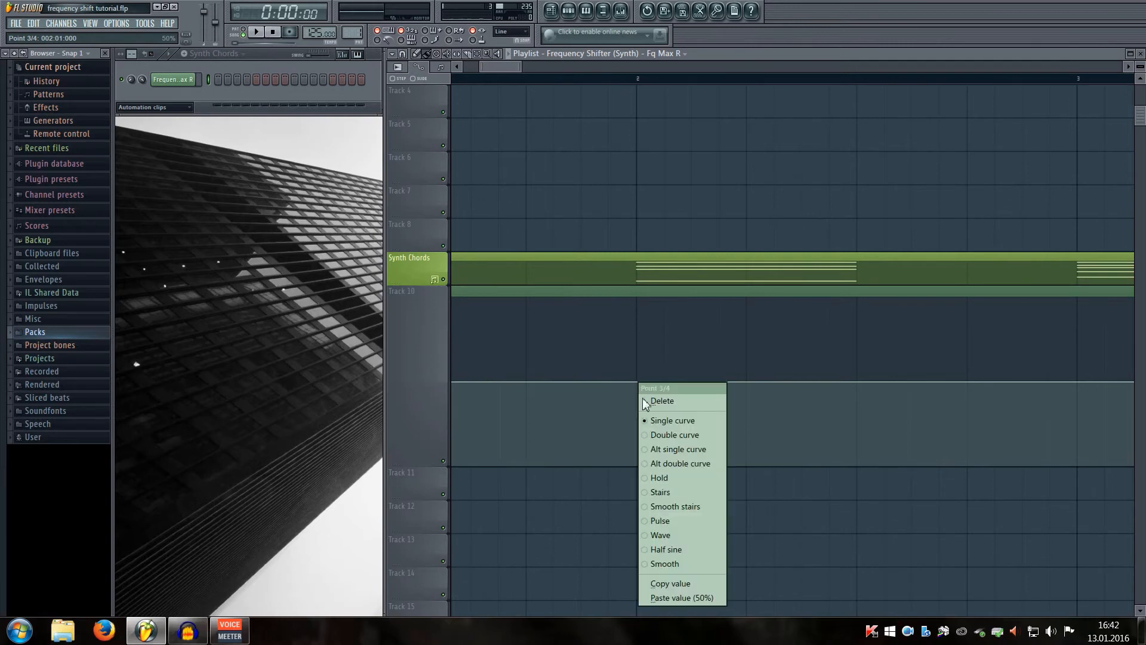
{"action": "left_click", "coordinate": [689, 597]}
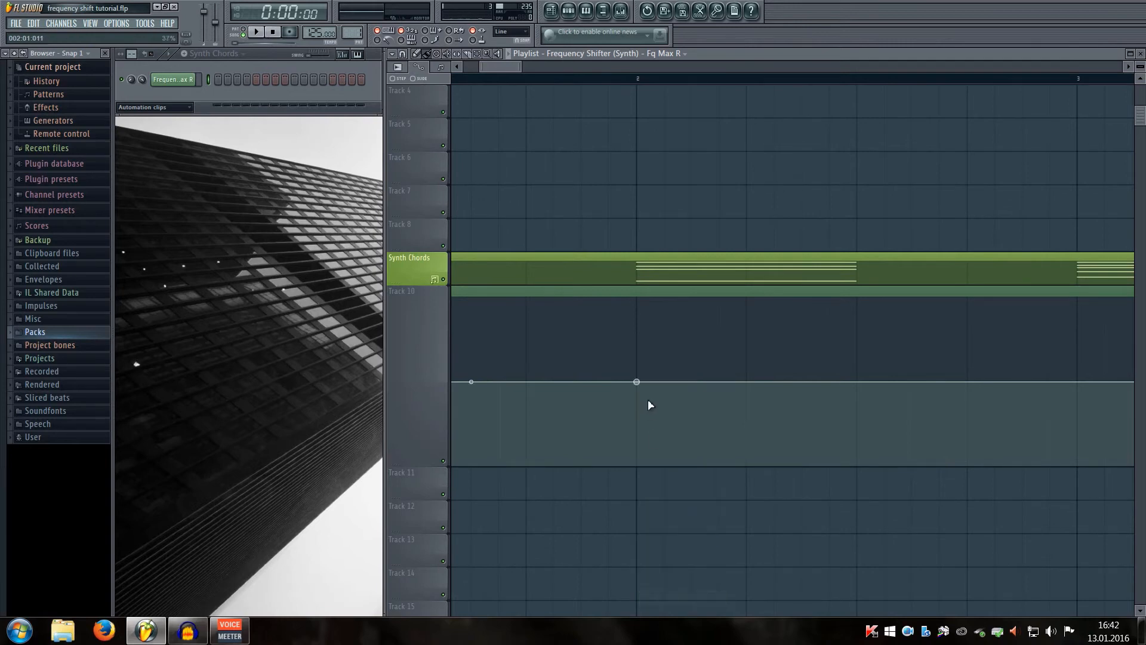
{"action": "right_click", "coordinate": [747, 382]}
{"action": "right_click", "coordinate": [748, 382]}
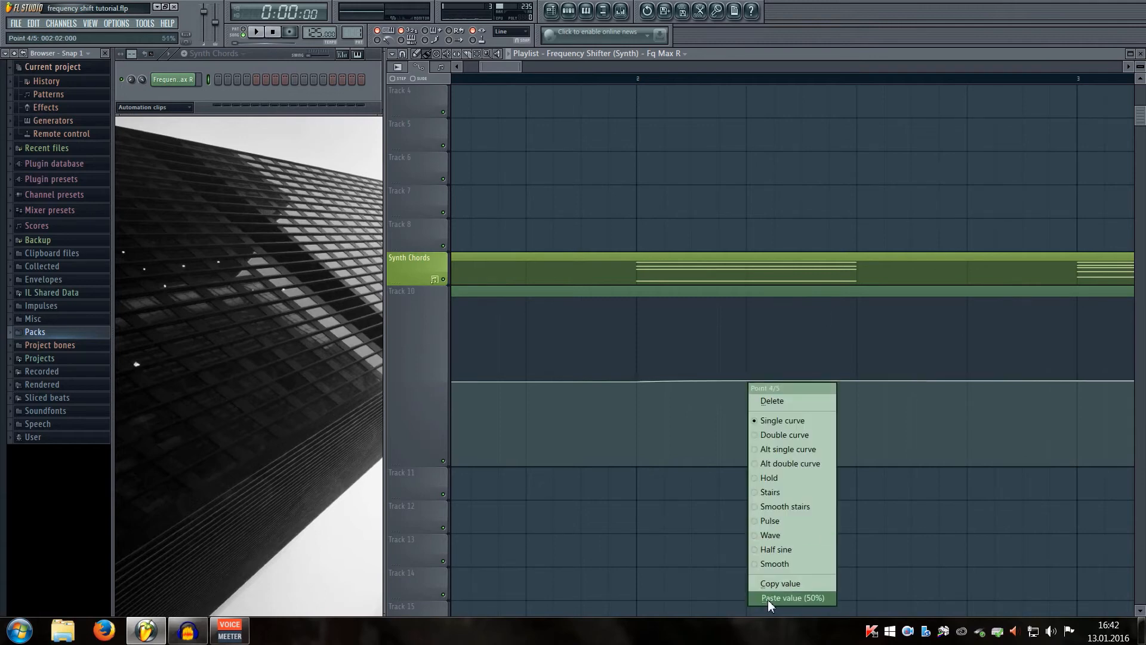
{"action": "left_click", "coordinate": [768, 599]}
Step: Create a spike near the maximum at the start of bar 2 that curves back to 50% by beat 2, and preview it
{"action": "left_click_drag", "start_coordinate": [637, 381], "coordinate": [636, 316]}
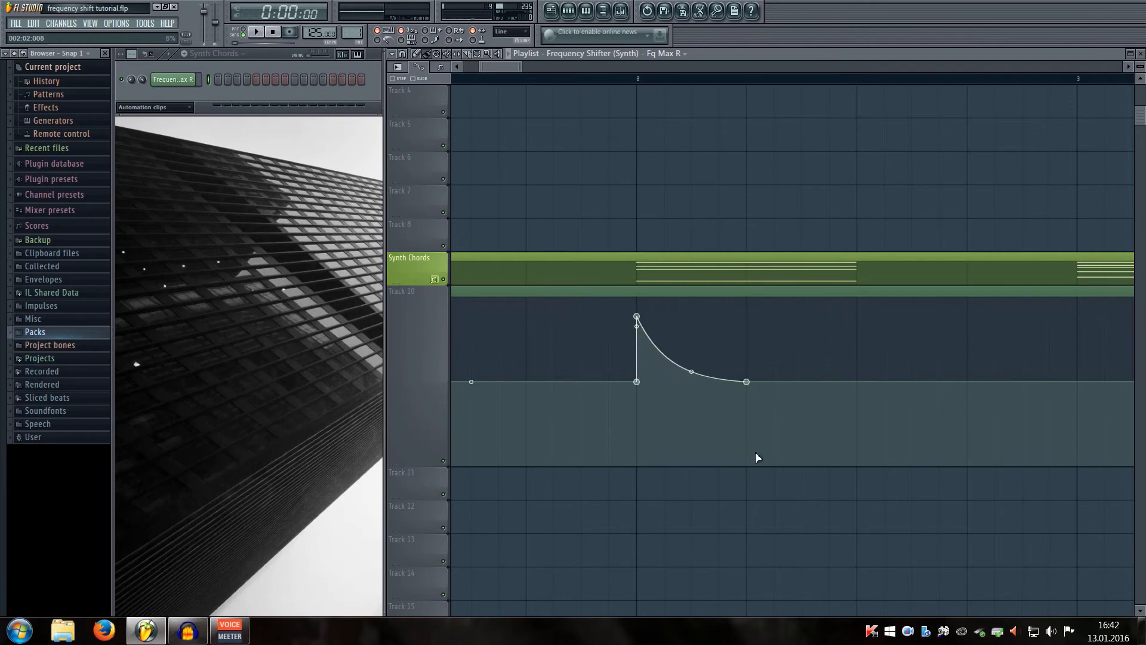
{"action": "scroll", "coordinate": [754, 453], "scroll_direction": "down", "scroll_amount": 2}
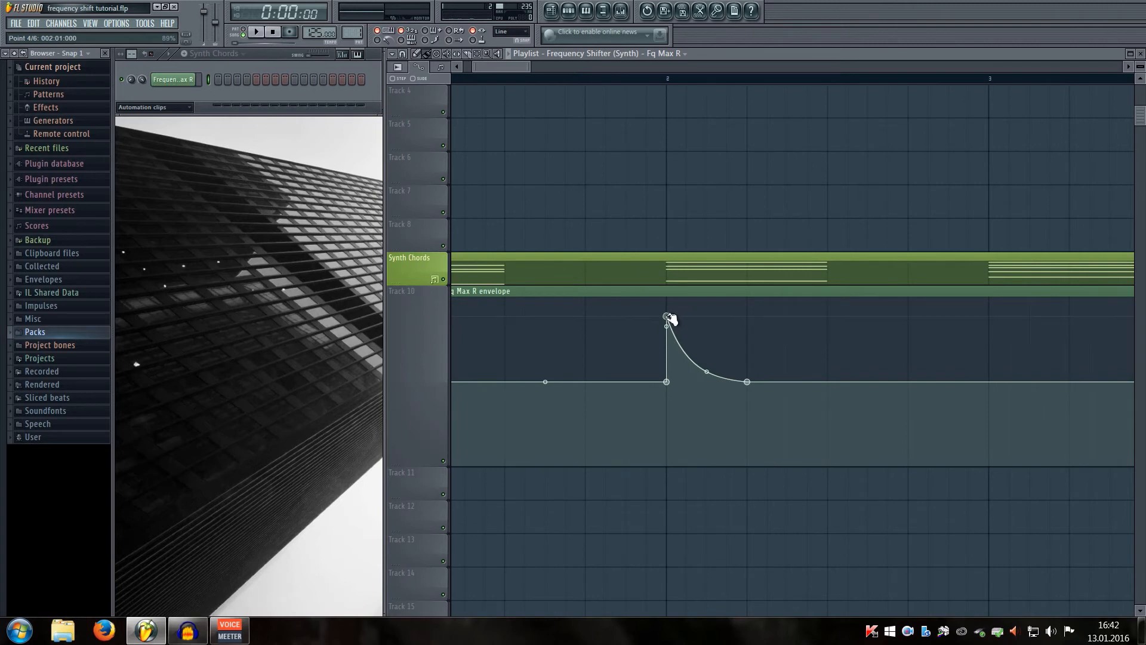
{"action": "left_click_drag", "start_coordinate": [673, 316], "coordinate": [670, 312]}
{"action": "left_click", "coordinate": [260, 31]}
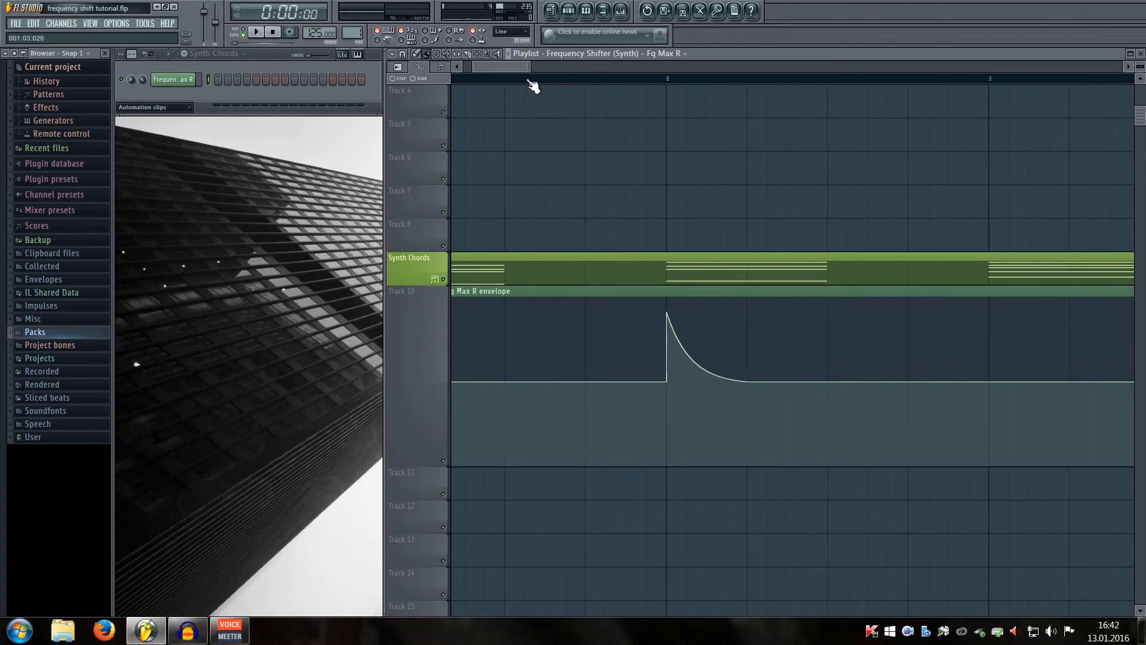
{"action": "left_click", "coordinate": [276, 34]}
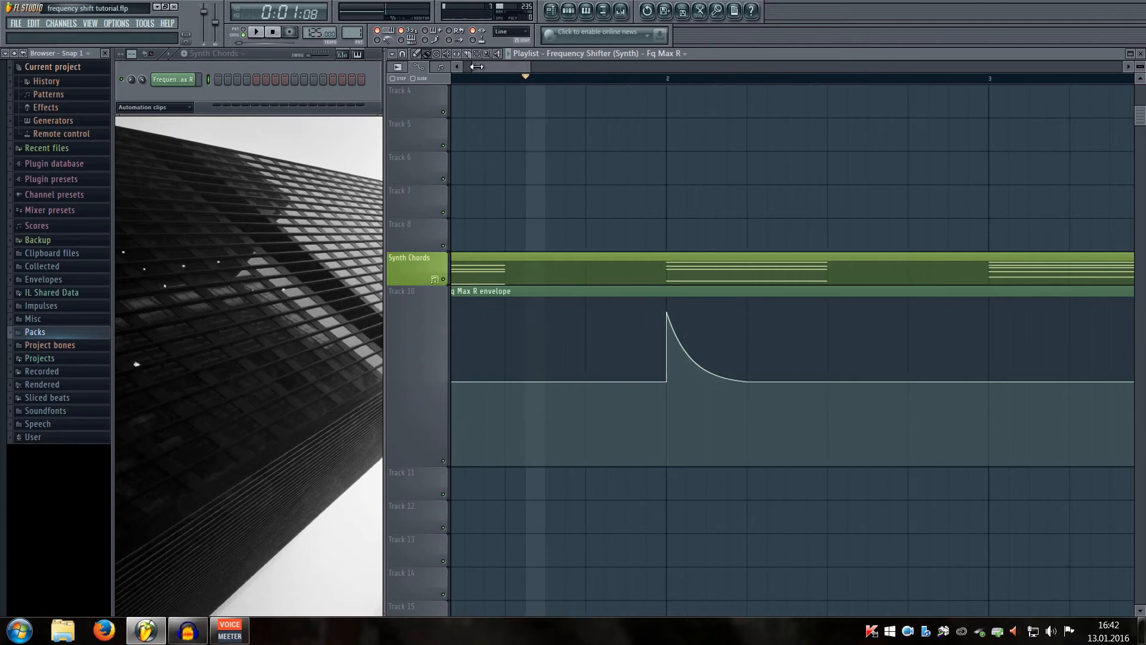
Step: Add 50% points at bar 3 and about one and a half beats after it, with a near-minimum dip at the bar start curving back up
{"action": "scroll", "coordinate": [514, 66], "scroll_direction": "down", "scroll_amount": 1}
{"action": "scroll", "coordinate": [531, 66], "scroll_direction": "down", "scroll_amount": 2}
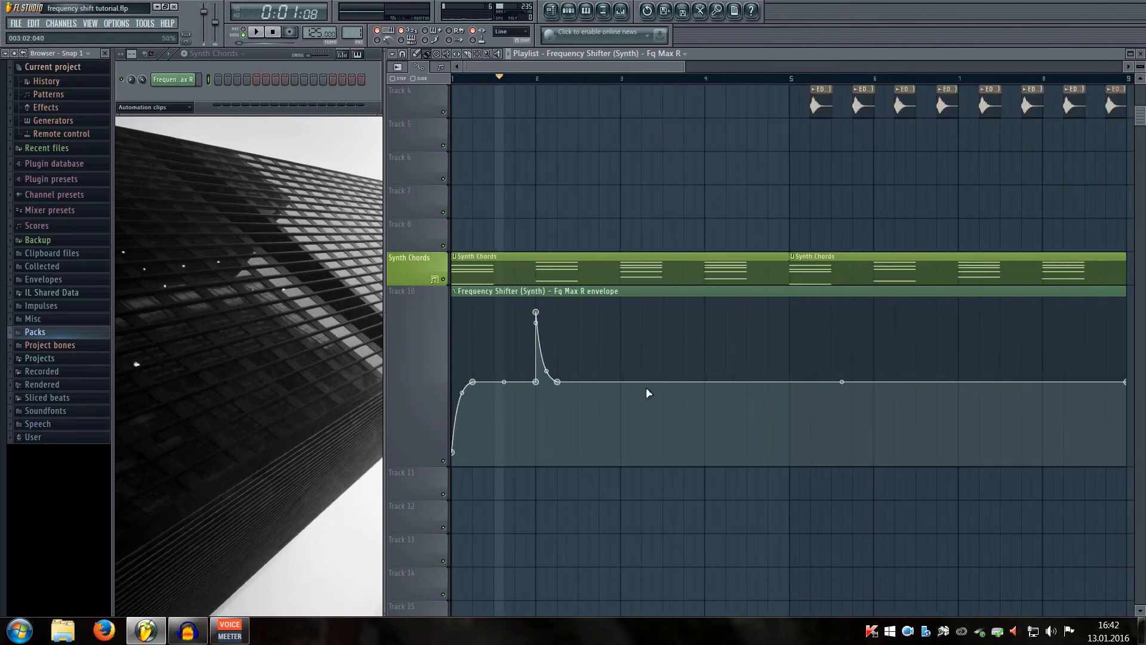
{"action": "scroll", "coordinate": [647, 391], "scroll_direction": "up", "scroll_amount": 3}
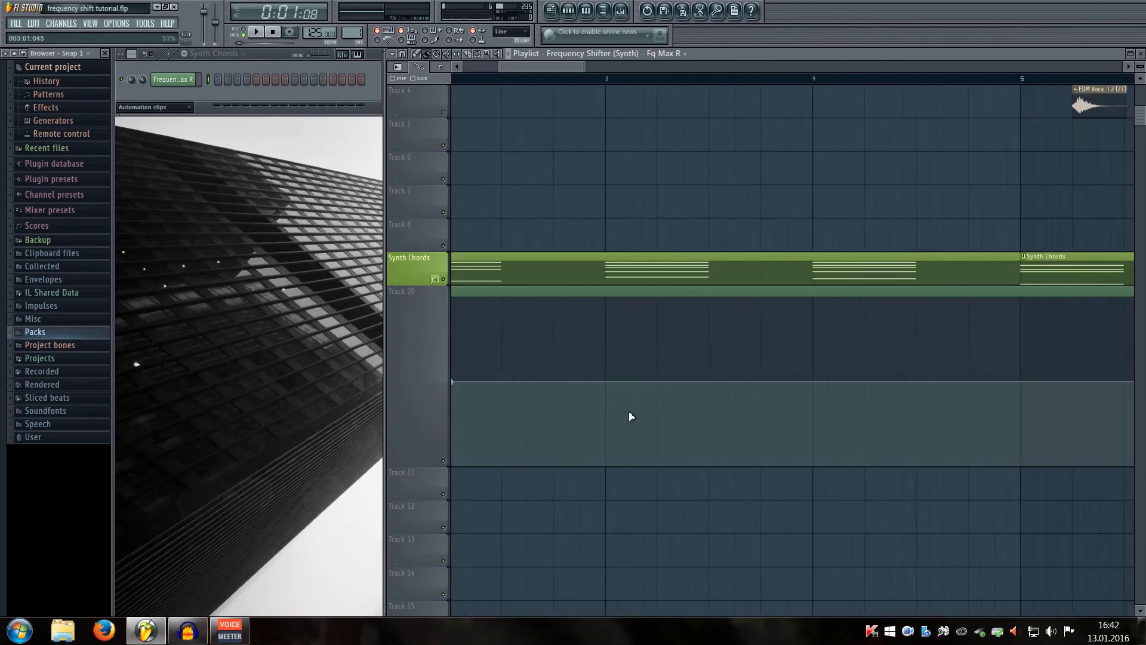
{"action": "right_click", "coordinate": [589, 381]}
{"action": "left_click", "coordinate": [650, 597]}
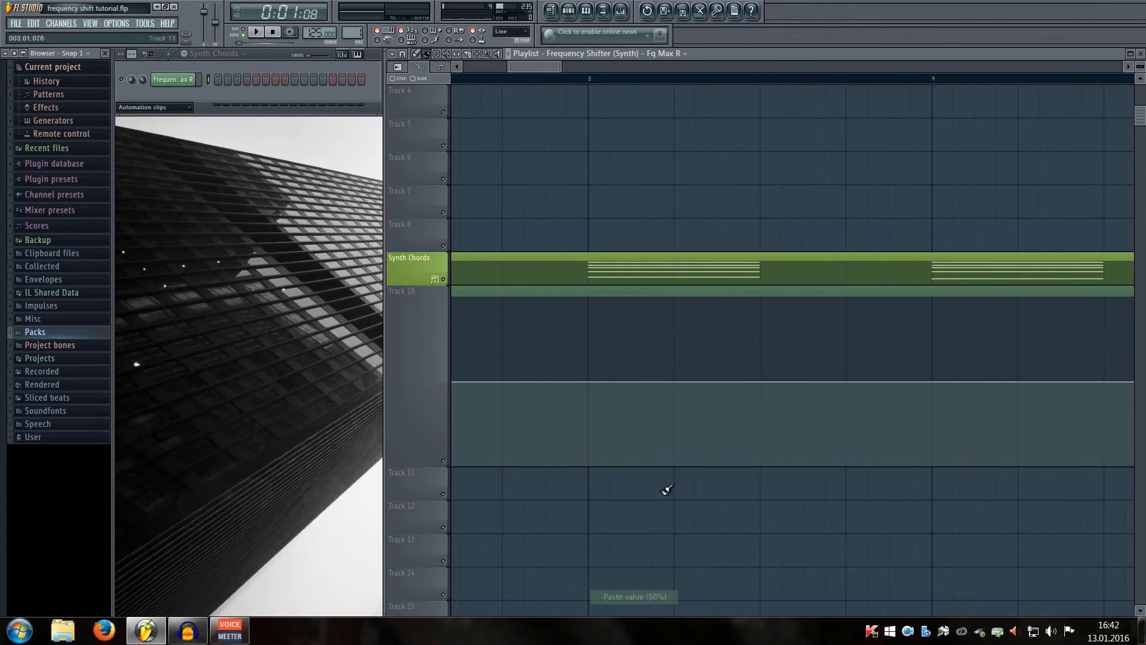
{"action": "right_click", "coordinate": [718, 382]}
{"action": "right_click", "coordinate": [718, 382]}
{"action": "left_click", "coordinate": [754, 596]}
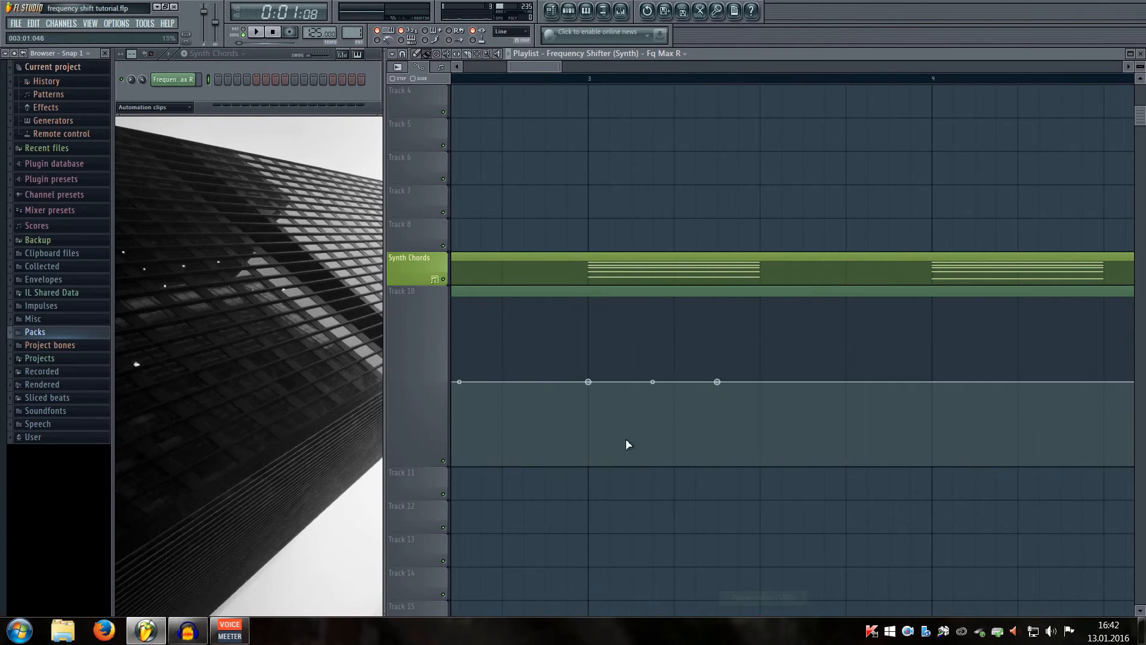
{"action": "left_click_drag", "start_coordinate": [615, 429], "coordinate": [588, 453]}
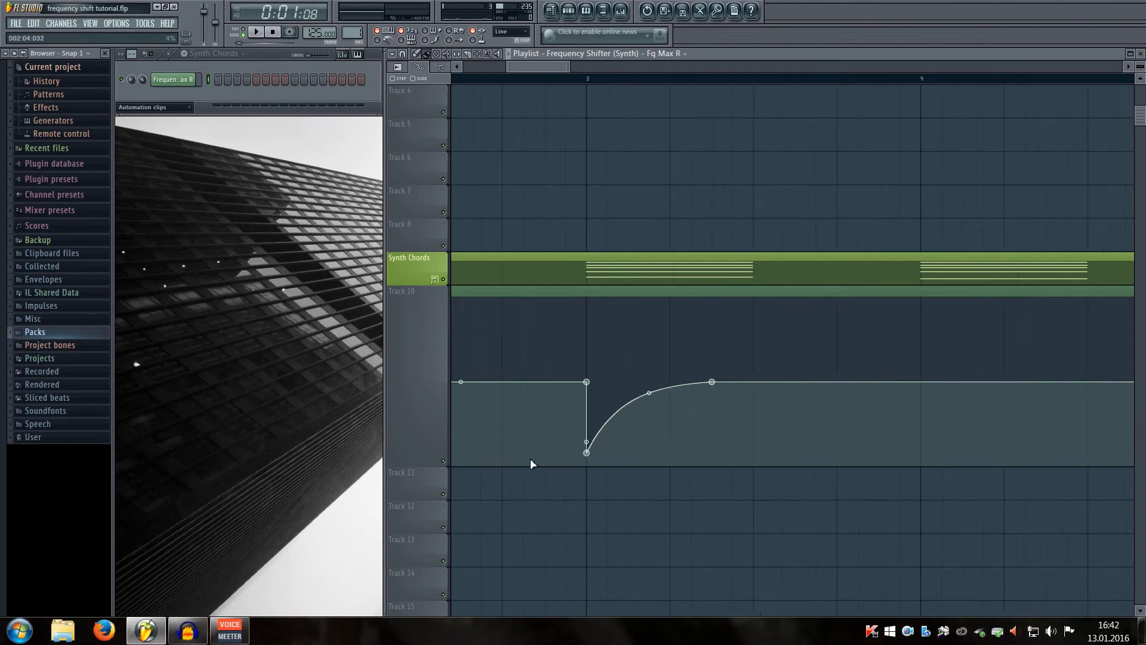
Step: Add 50% points at the start and beat 2 of bar 4, with a near-minimum dip at the bar start curving back up
{"action": "scroll", "coordinate": [680, 469], "scroll_direction": "right", "scroll_amount": 3}
{"action": "right_click", "coordinate": [567, 380]}
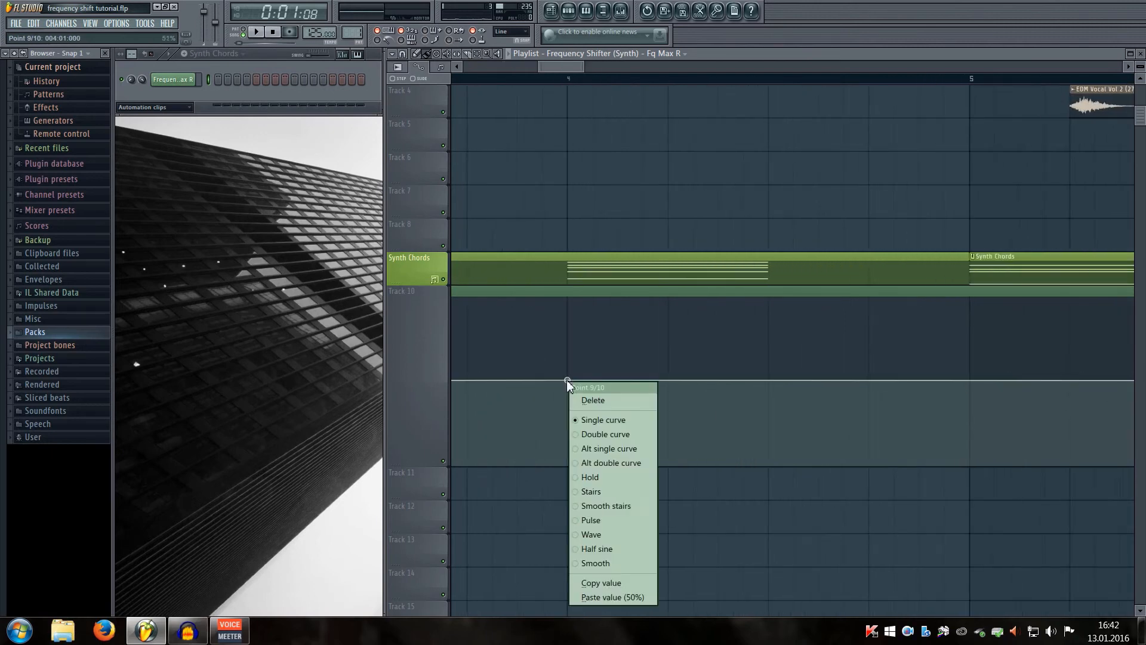
{"action": "left_click", "coordinate": [615, 596]}
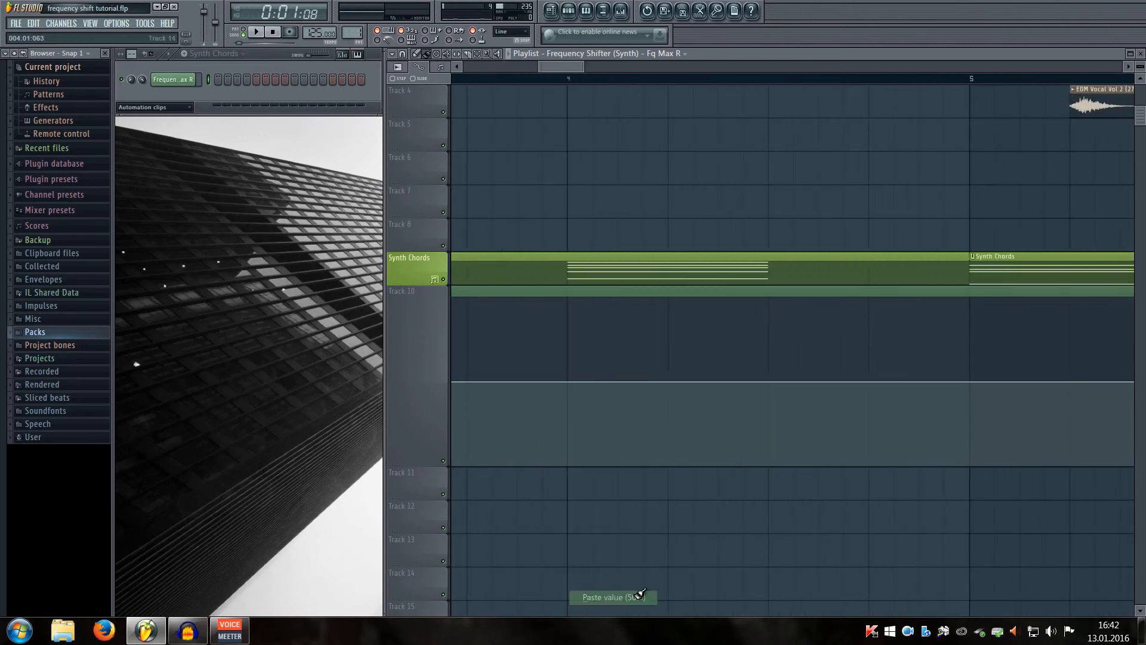
{"action": "left_click", "coordinate": [669, 382]}
{"action": "right_click", "coordinate": [669, 383]}
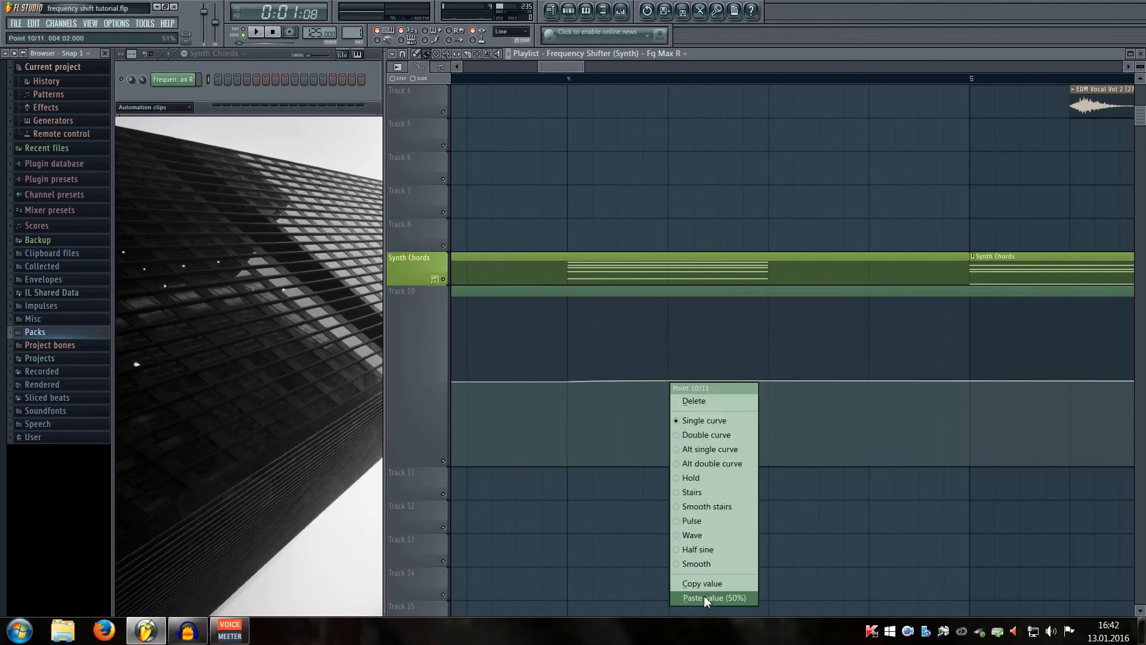
{"action": "left_click", "coordinate": [704, 596]}
{"action": "mouse_move", "coordinate": [589, 449]}
{"action": "left_mouse_down"}
{"action": "mouse_move", "coordinate": [606, 428]}
{"action": "mouse_move", "coordinate": [622, 435]}
{"action": "mouse_move", "coordinate": [568, 451]}
{"action": "left_mouse_up"}
Step: Shorten the automation clip to four bars and place a duplicate at bar 5 under the second Synth Chords clip
{"action": "scroll", "coordinate": [718, 513], "scroll_direction": "down", "scroll_amount": 5}
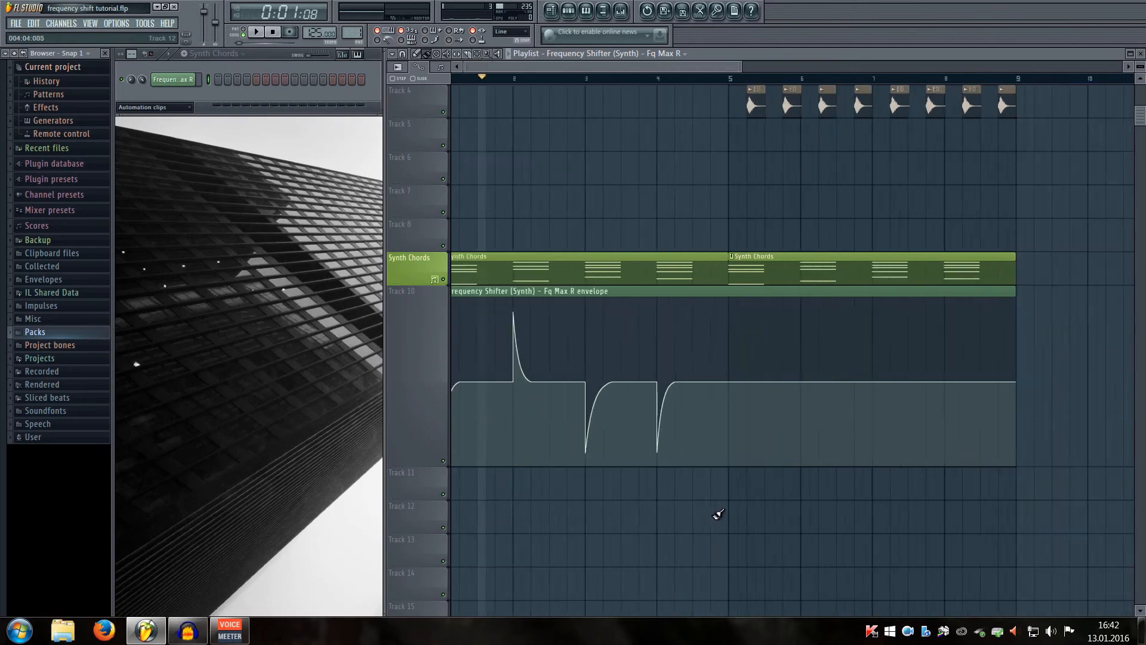
{"action": "left_click_drag", "start_coordinate": [806, 292], "coordinate": [629, 320]}
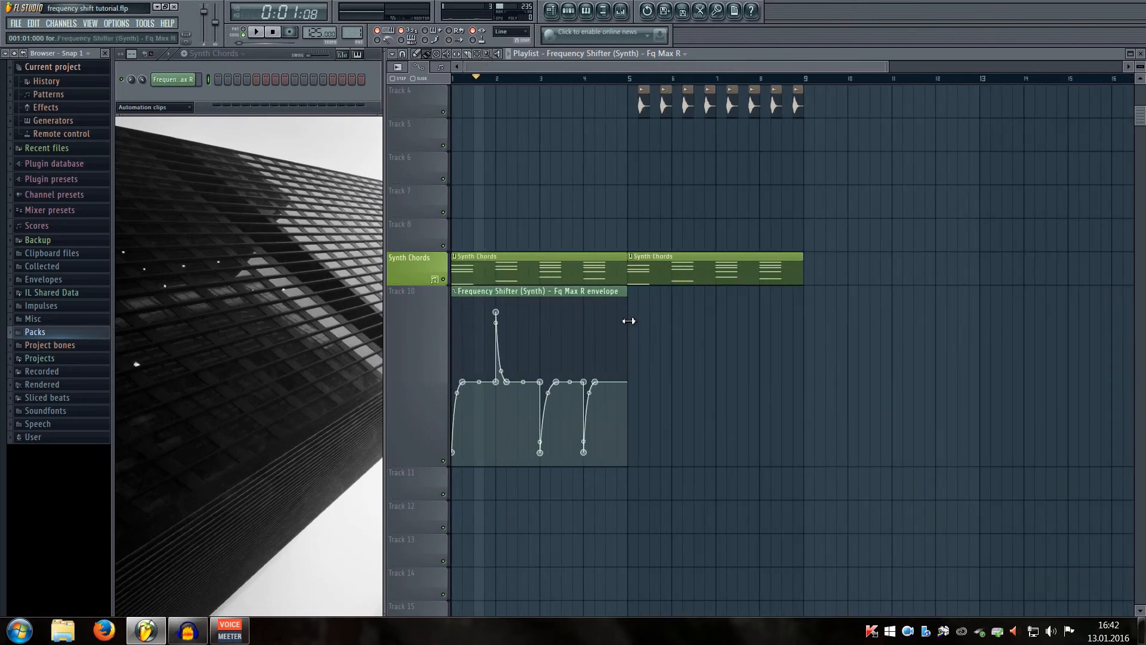
{"action": "left_click", "coordinate": [634, 296]}
{"action": "scroll", "coordinate": [819, 404], "scroll_direction": "down", "scroll_amount": 1}
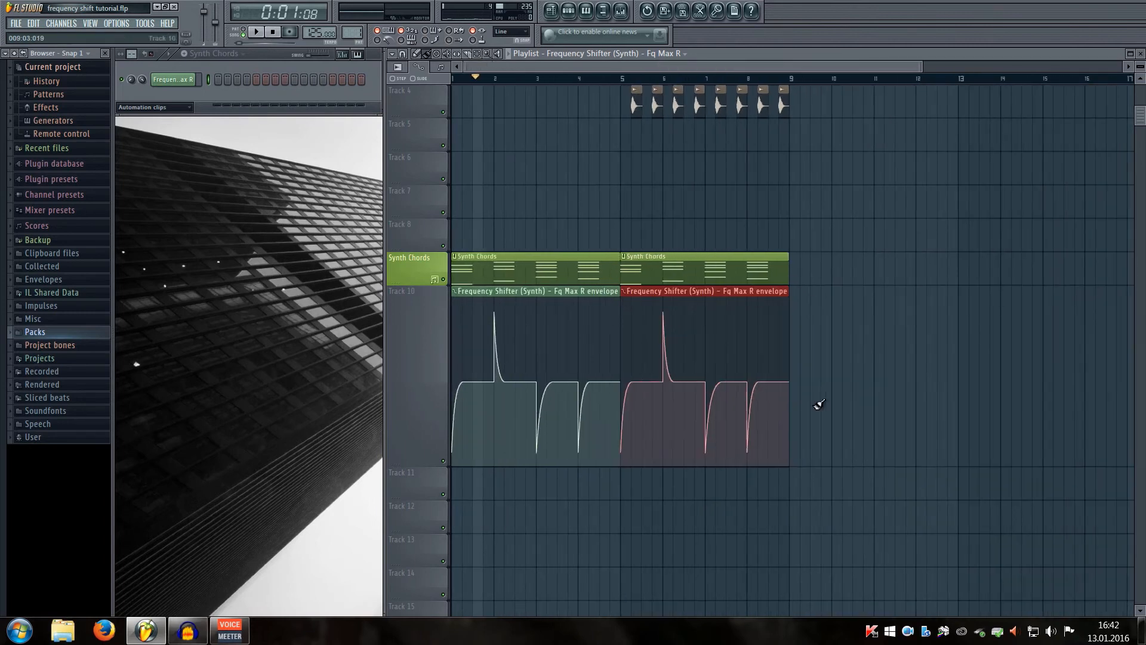
Step: Deselect the automation clips and preview the Synth Chords with the frequency shifter automation from the start of the song
{"action": "left_click", "coordinate": [818, 317]}
{"action": "left_click", "coordinate": [266, 35]}
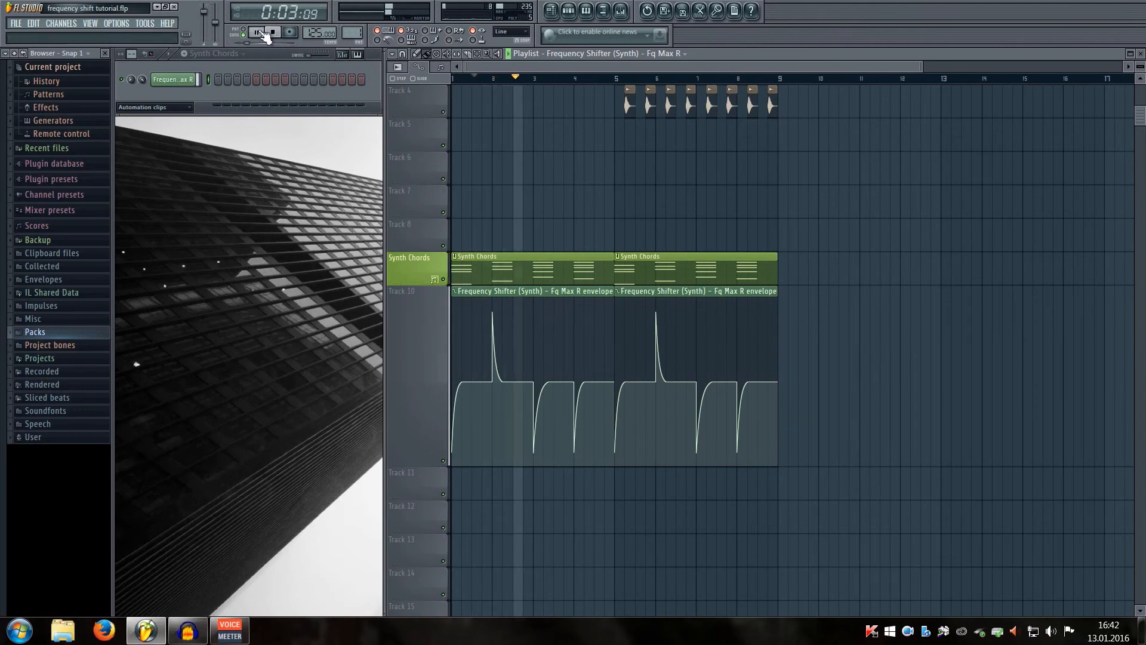
{"action": "left_click", "coordinate": [266, 34]}
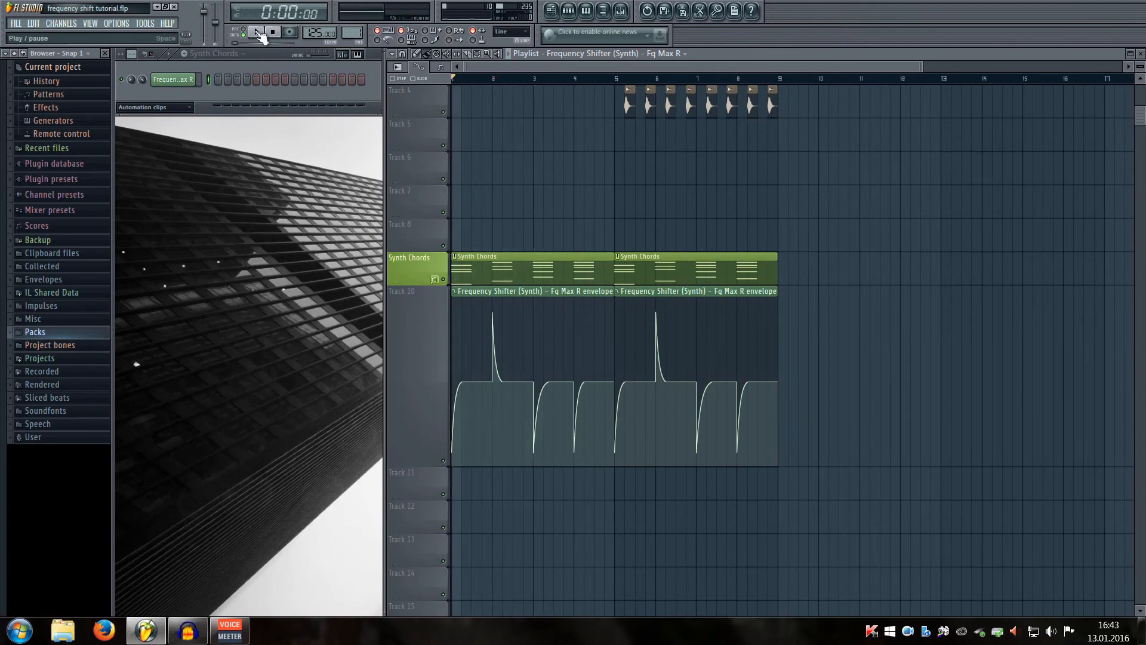
{"action": "left_click", "coordinate": [261, 34]}
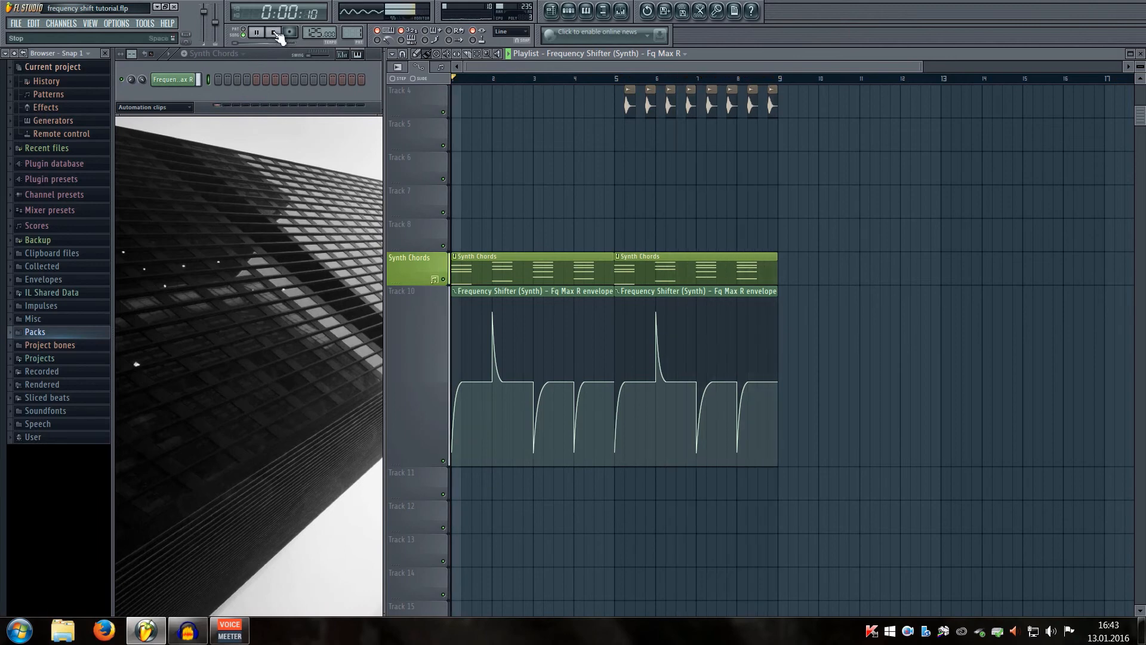
{"action": "left_click", "coordinate": [275, 33]}
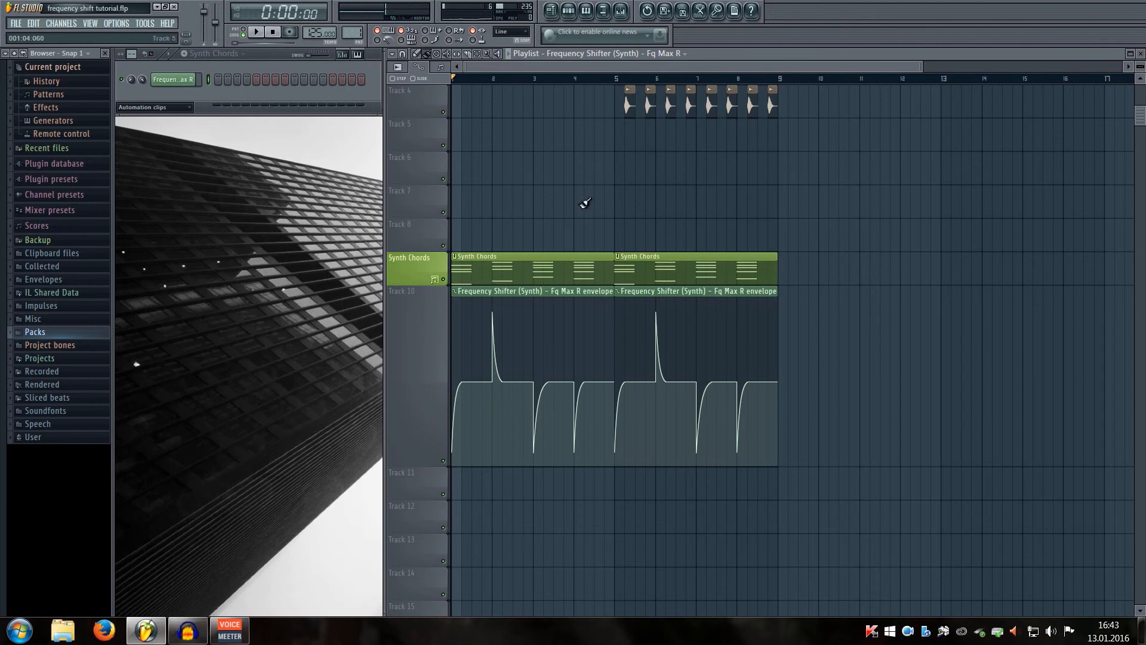
Step: Reduce the height of Track 10, which holds the frequency shifter automation clips, to roughly that of the other playlist tracks
{"action": "scroll", "coordinate": [594, 218], "scroll_direction": "up", "scroll_amount": 3}
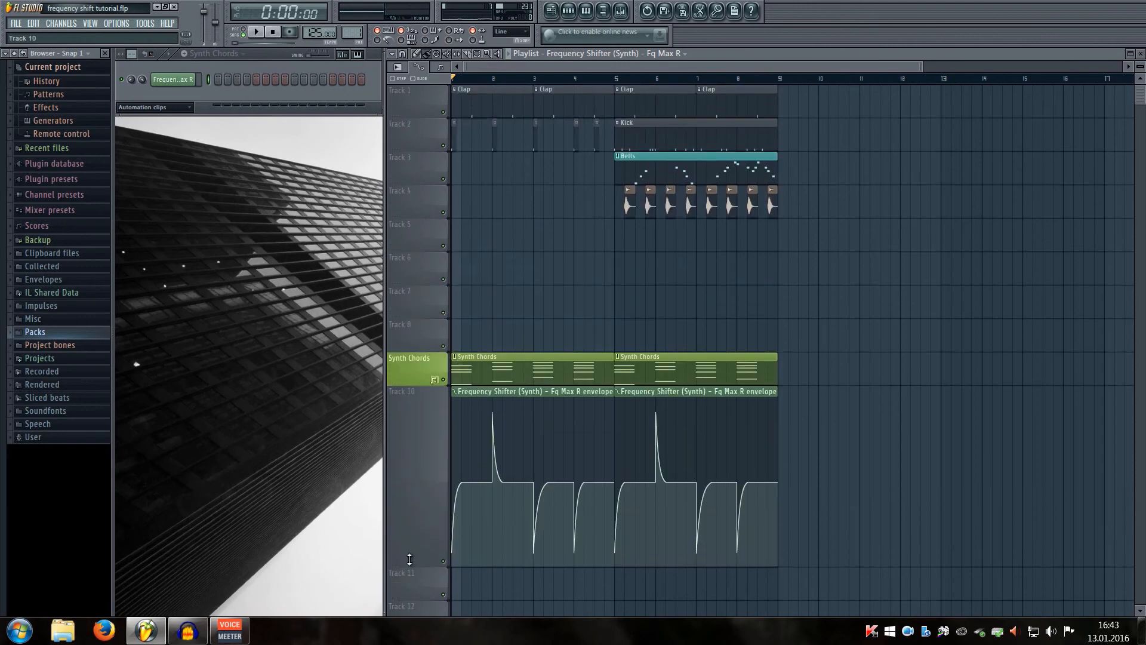
{"action": "left_click_drag", "start_coordinate": [409, 559], "coordinate": [432, 400]}
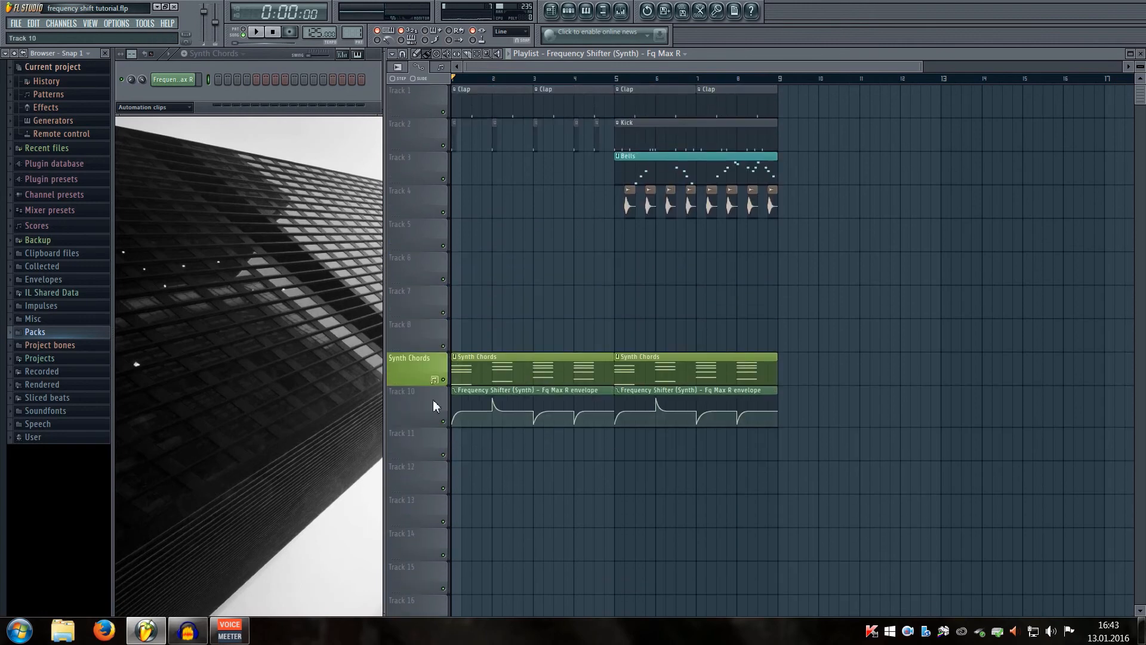
Step: Review the Synth track's effect slots in the mixer, then return to the playlist and play the full arrangement
{"action": "left_click", "coordinate": [622, 10]}
{"action": "left_click_drag", "start_coordinate": [563, 270], "coordinate": [629, 271]}
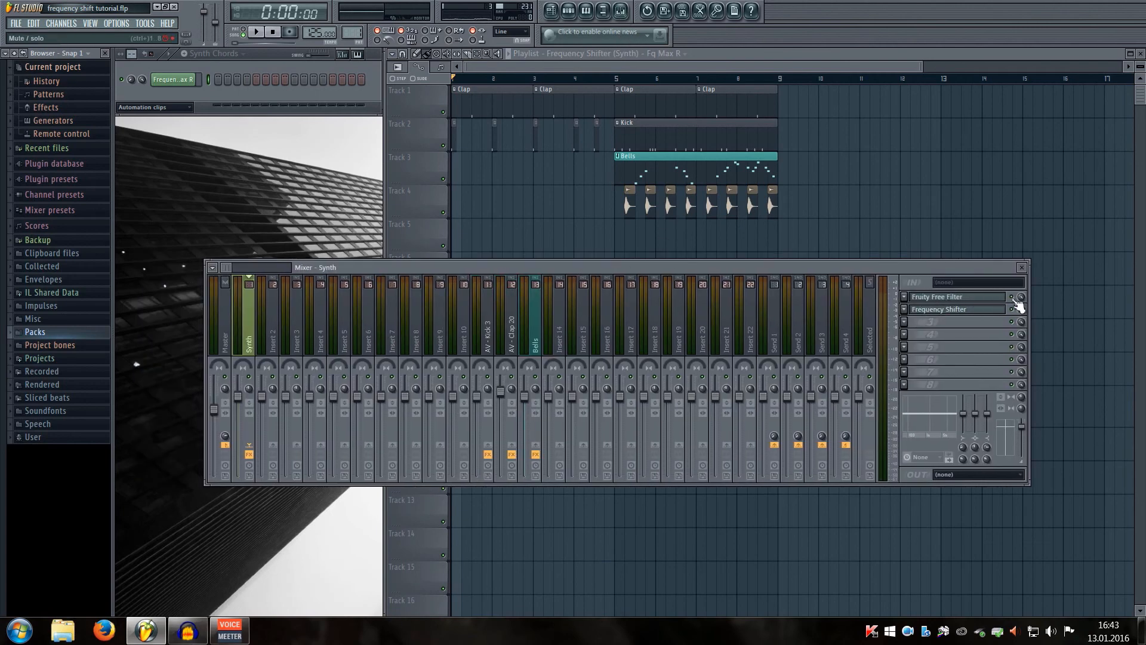
{"action": "left_click", "coordinate": [571, 62]}
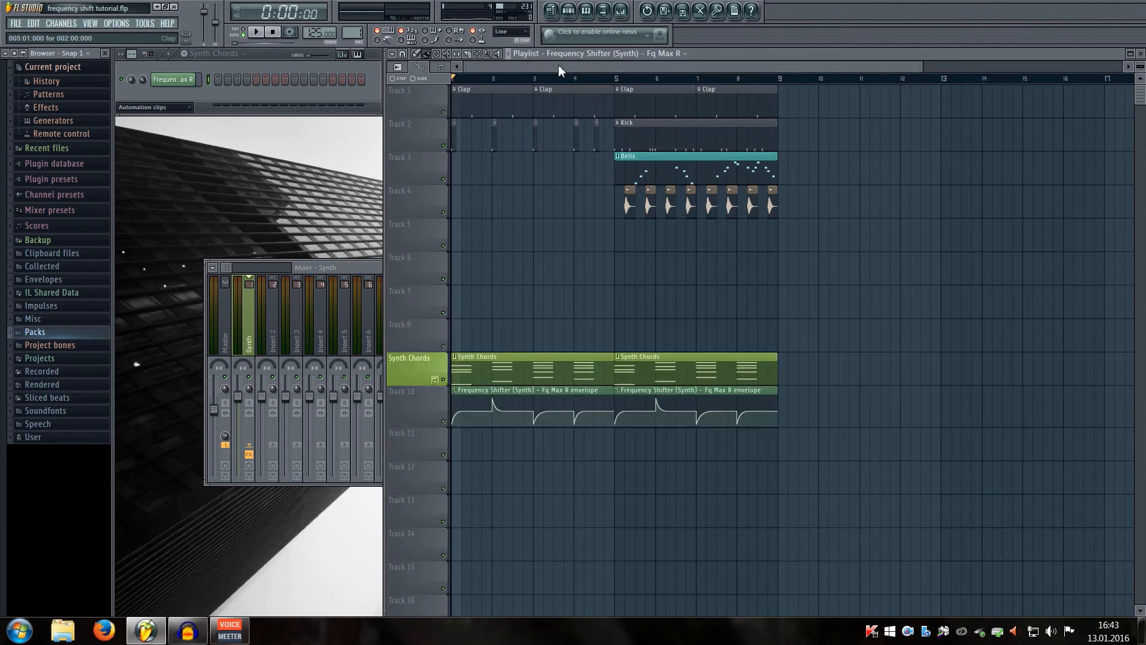
{"action": "left_click", "coordinate": [260, 34]}
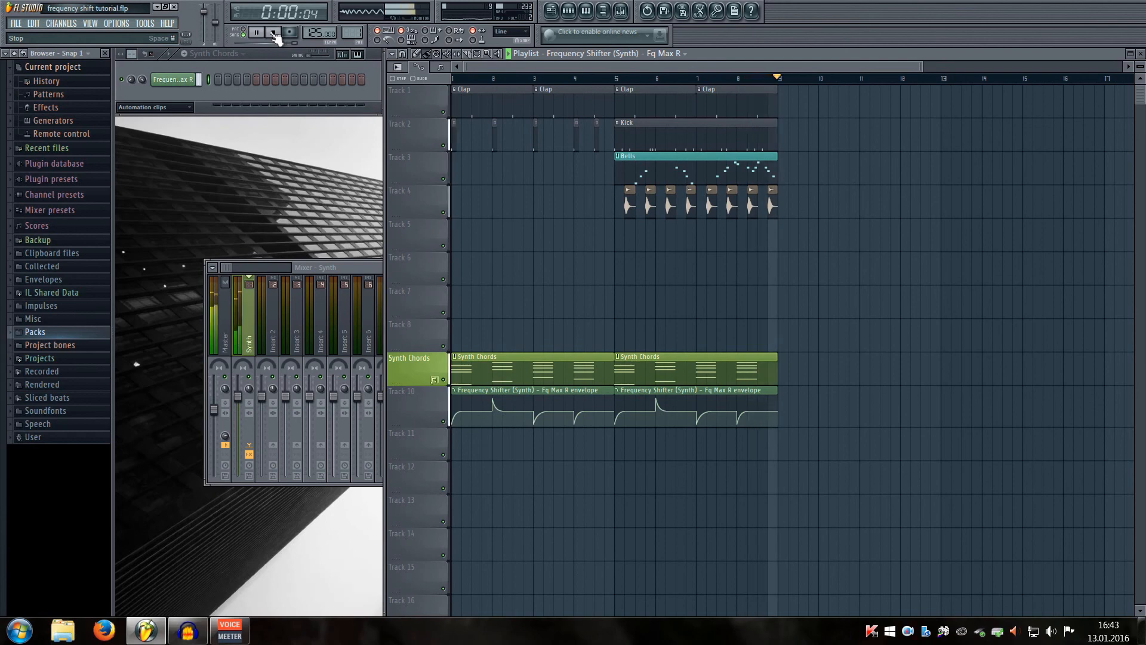
{"action": "left_click", "coordinate": [273, 33]}
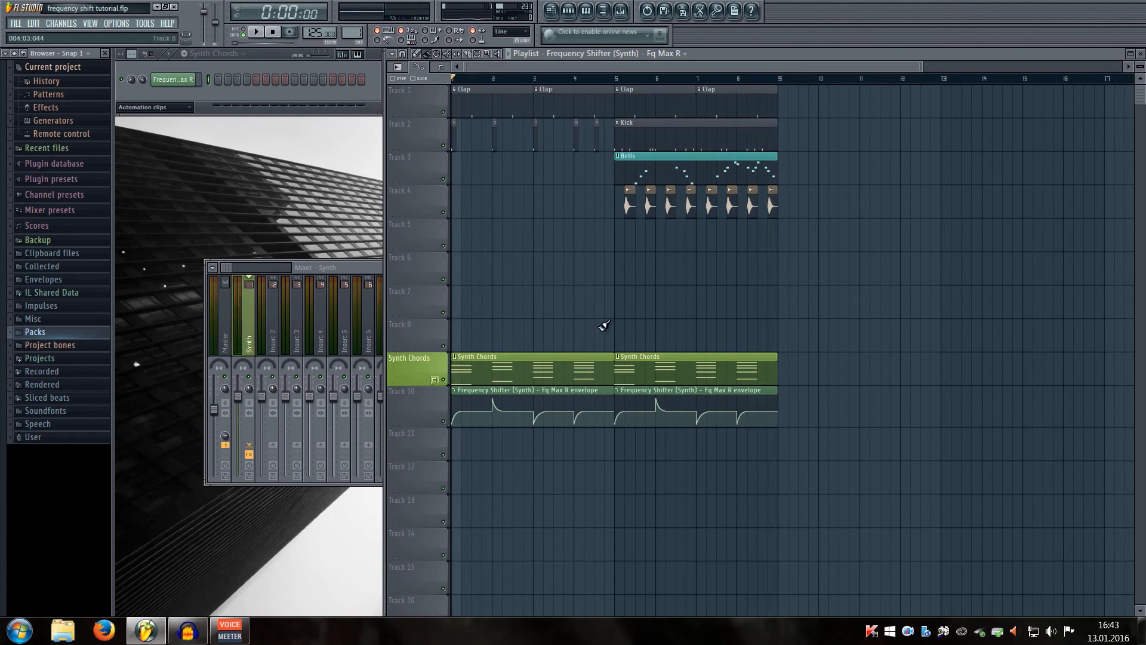
{"action": "scroll", "coordinate": [499, 320], "scroll_direction": "up", "scroll_amount": 4, "text": "ctrl"}
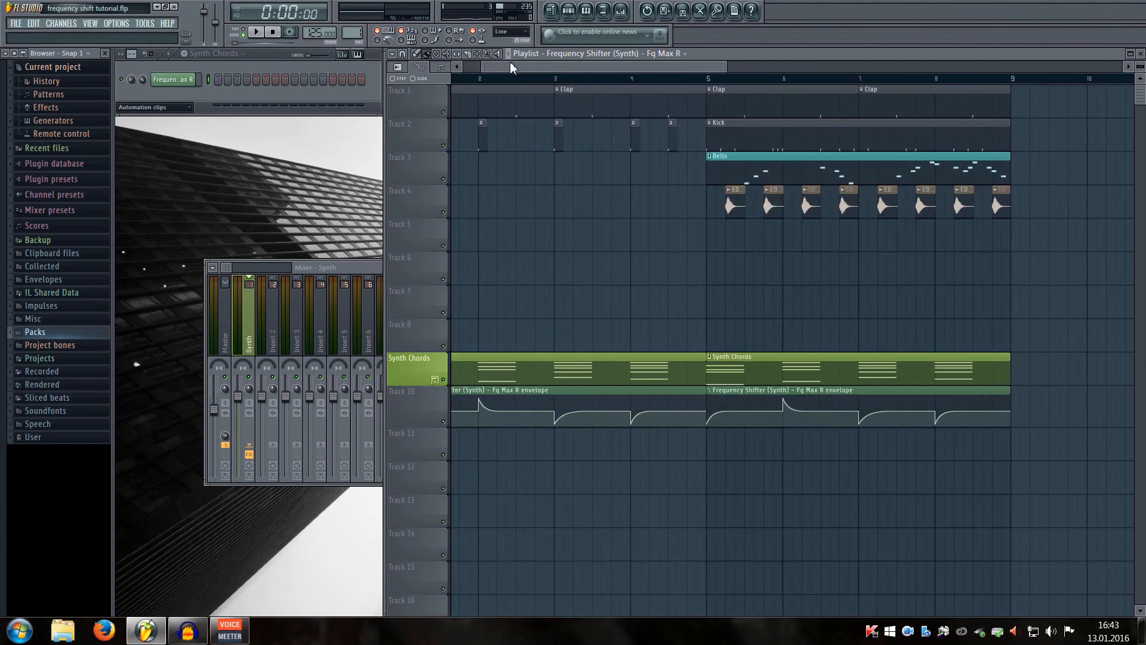
{"action": "left_click", "coordinate": [458, 66]}
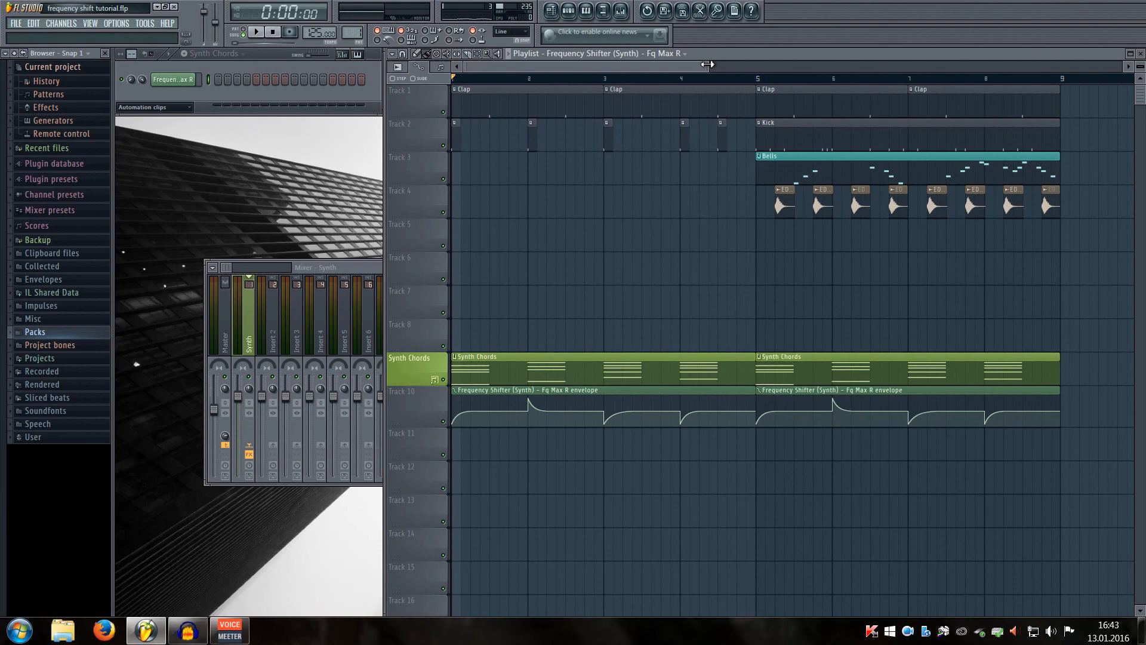
{"action": "mouse_move", "coordinate": [707, 64]}
{"action": "left_mouse_down"}
{"action": "mouse_move", "coordinate": [645, 64]}
{"action": "mouse_move", "coordinate": [898, 69]}
{"action": "mouse_move", "coordinate": [700, 76]}
{"action": "left_mouse_up"}
{"action": "scroll", "coordinate": [596, 258], "scroll_direction": "down", "scroll_amount": 2}
{"action": "scroll", "coordinate": [597, 261], "scroll_direction": "up", "scroll_amount": 2}
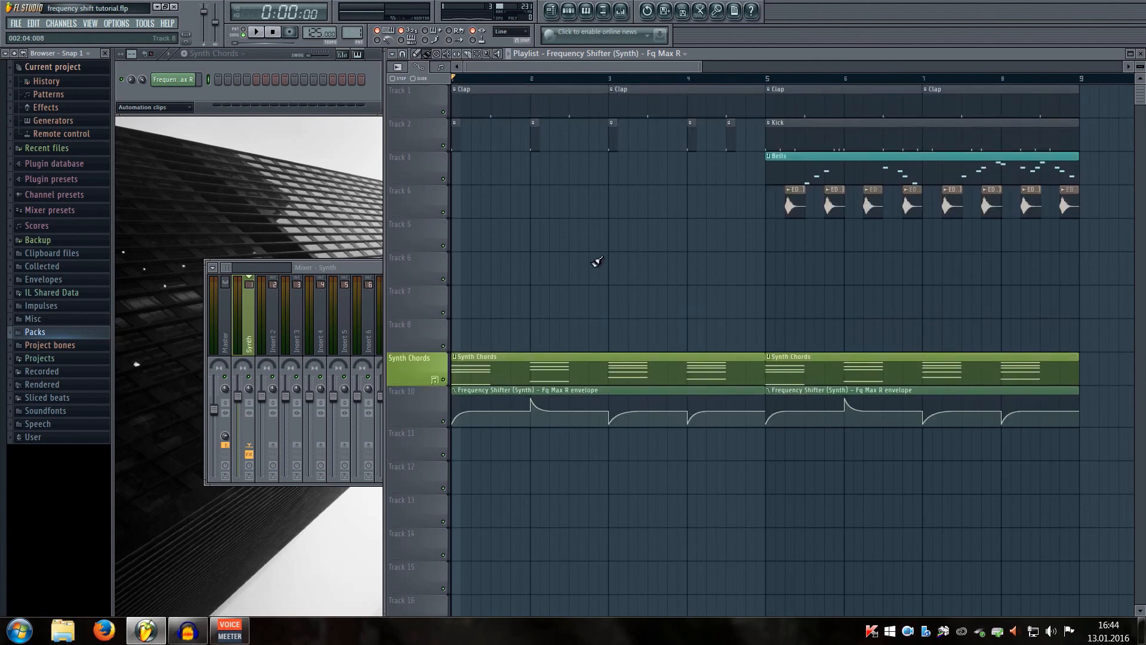
{"action": "left_click_drag", "start_coordinate": [703, 67], "coordinate": [714, 81]}
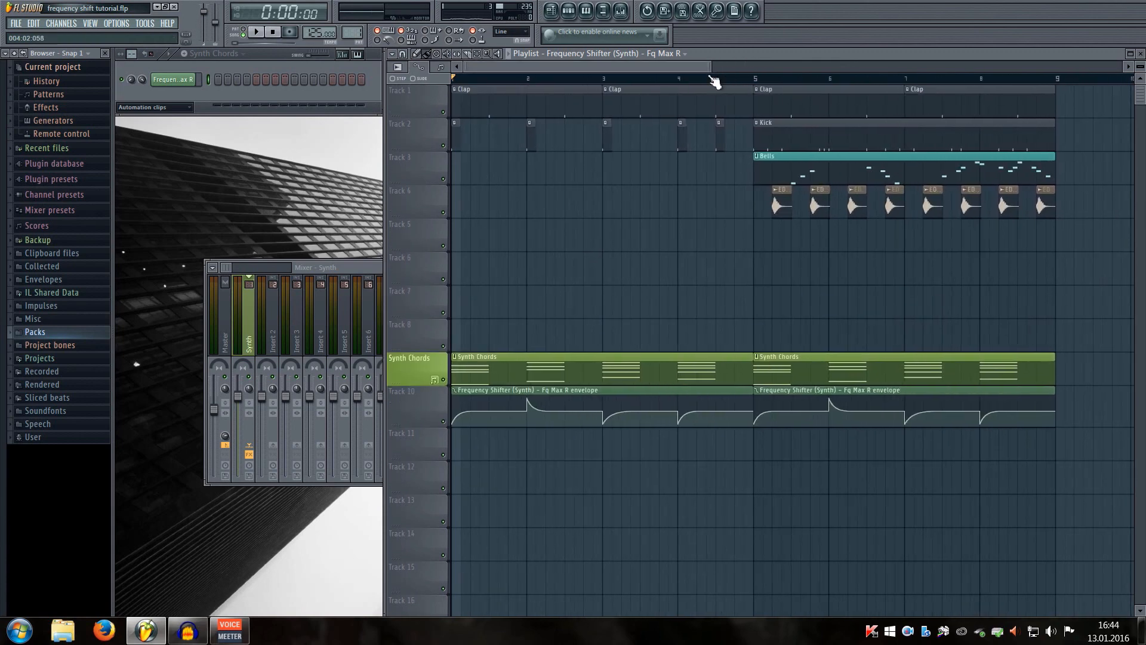